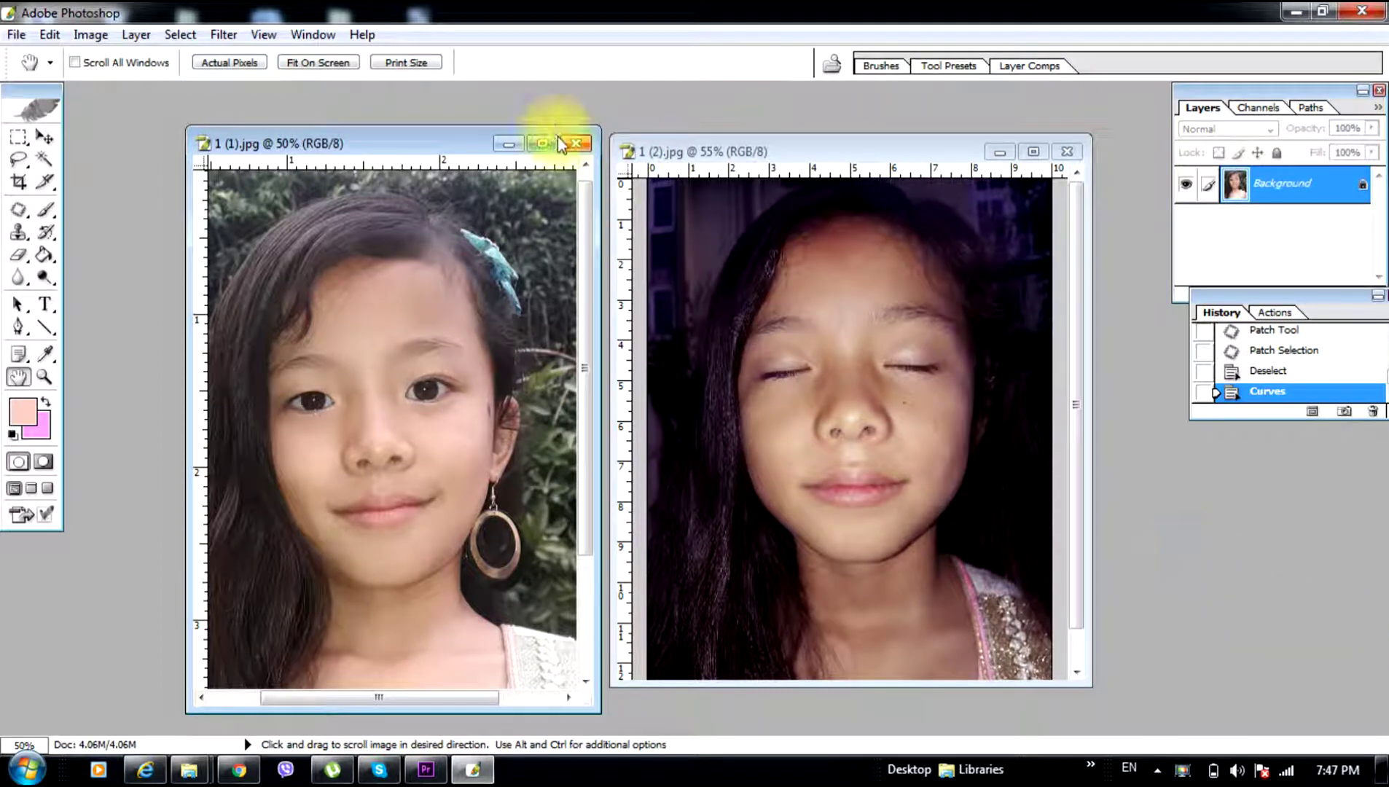
Step: Arrange the two photo windows side by side
left_click_drag(460, 146, 410, 114)
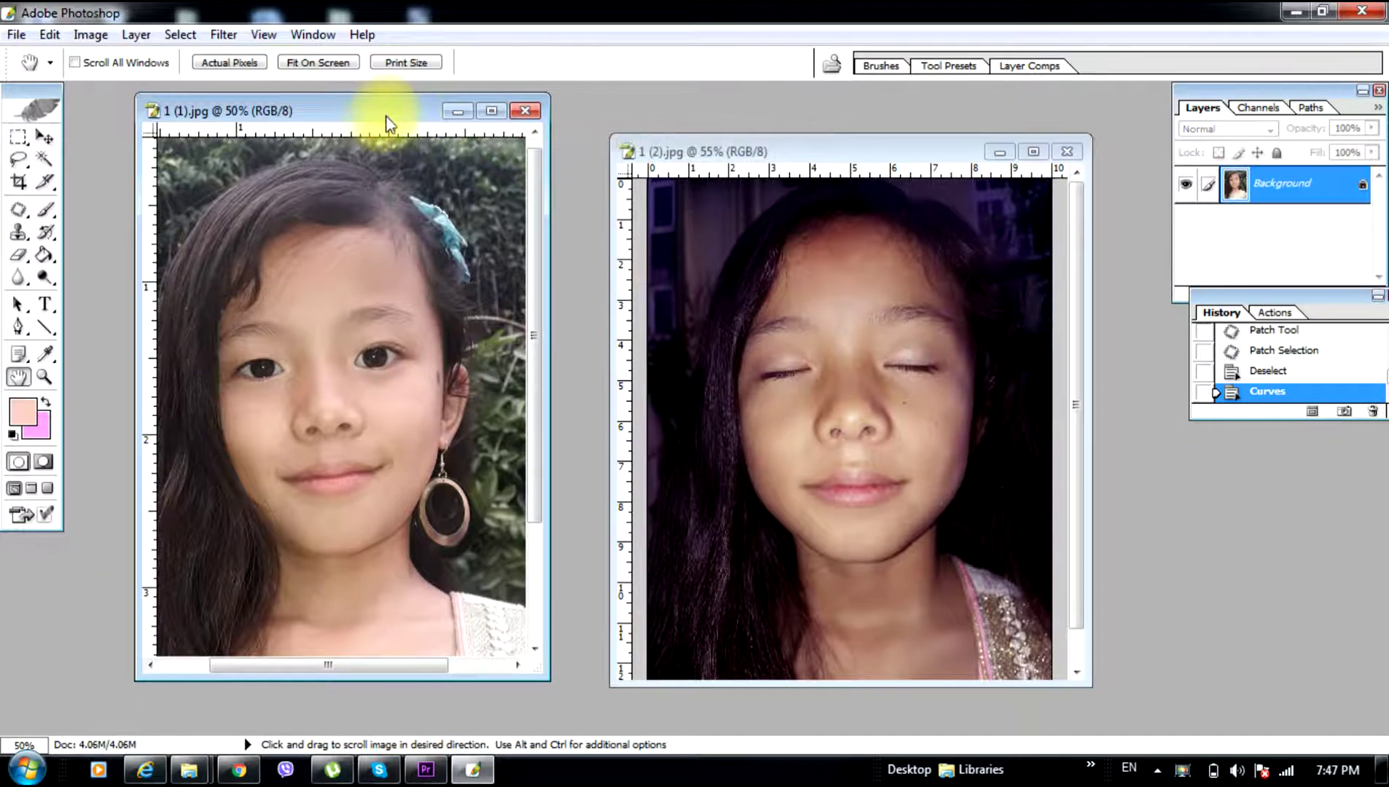
left_click_drag(386, 111, 417, 110)
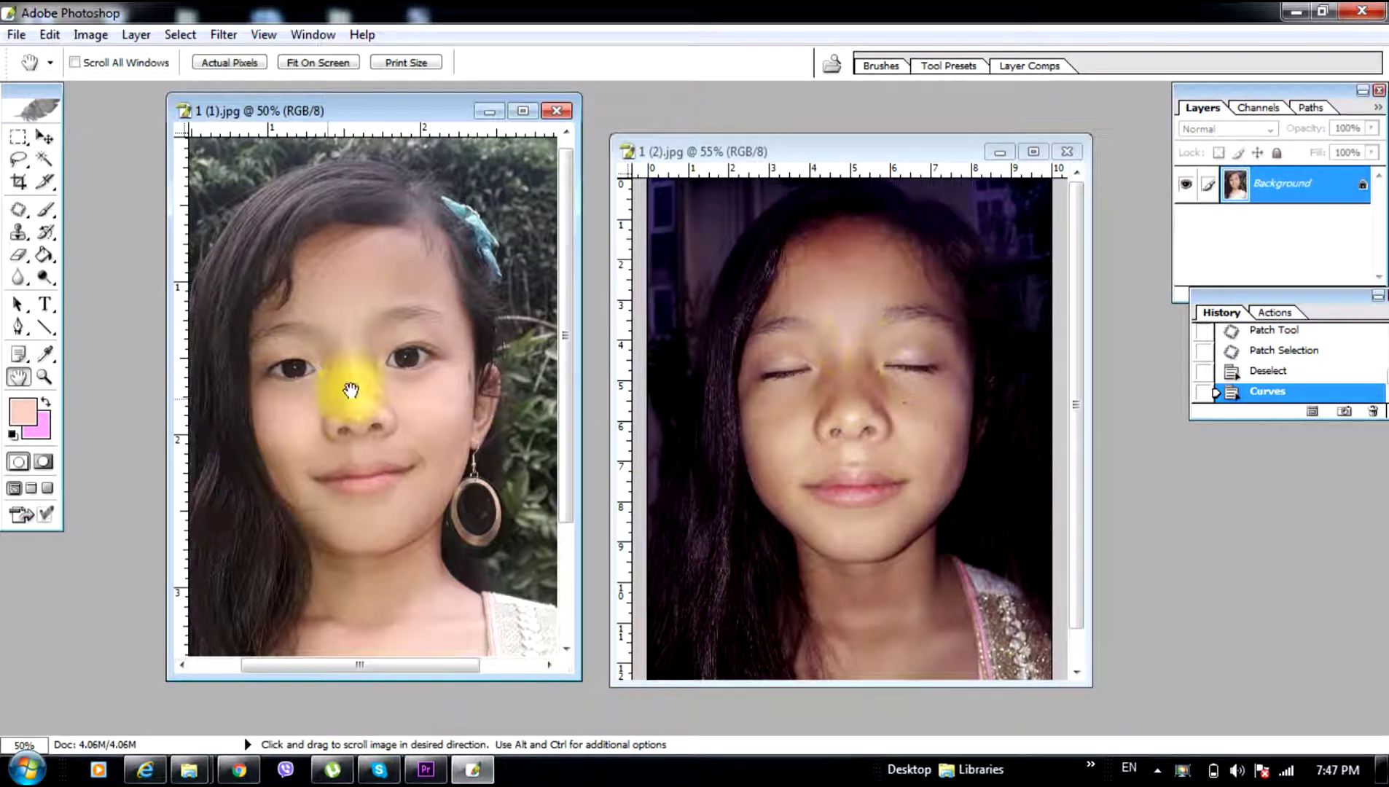
left_click(523, 110)
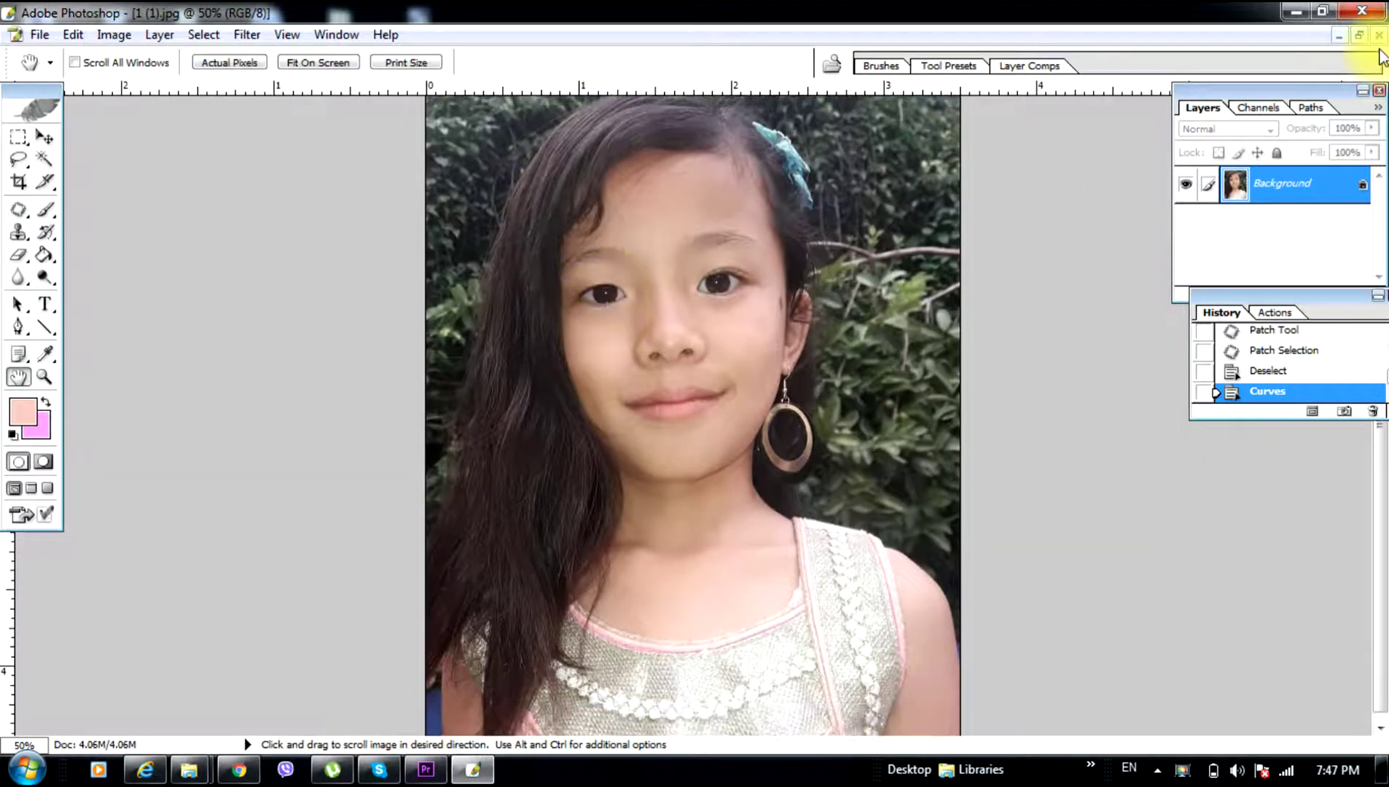
left_click(1358, 35)
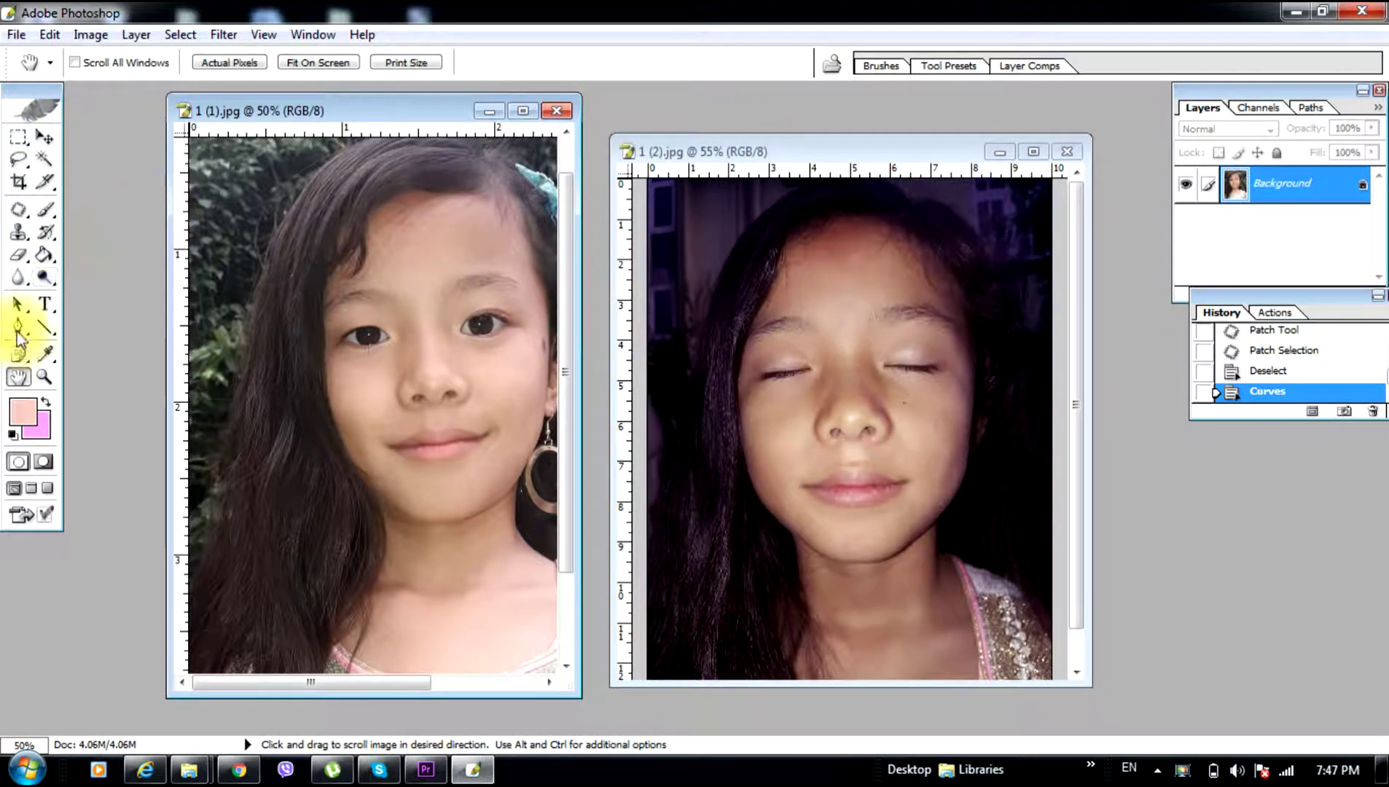
Step: Zoom the closed-eye photo to 100% with the Pen tool ready
left_click(18, 327)
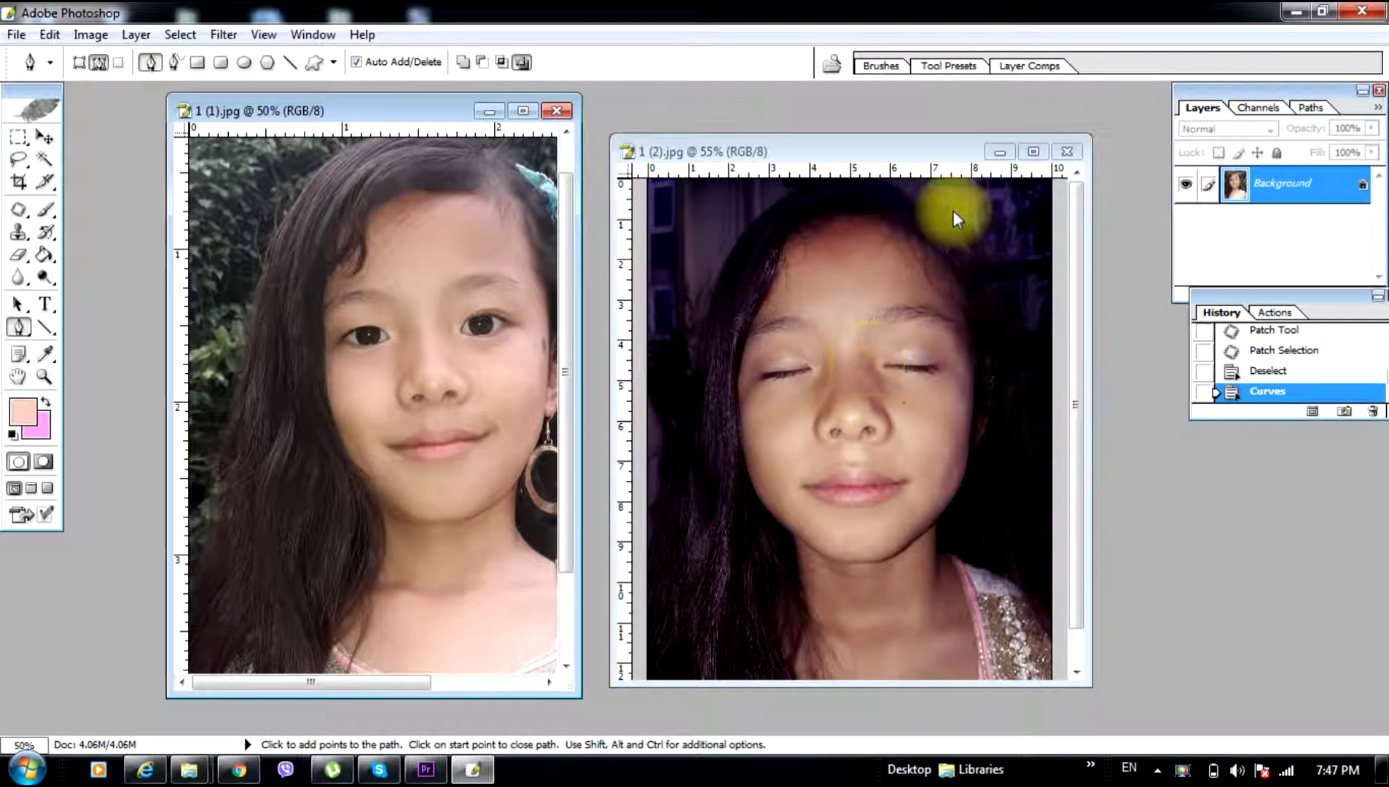
key("z")
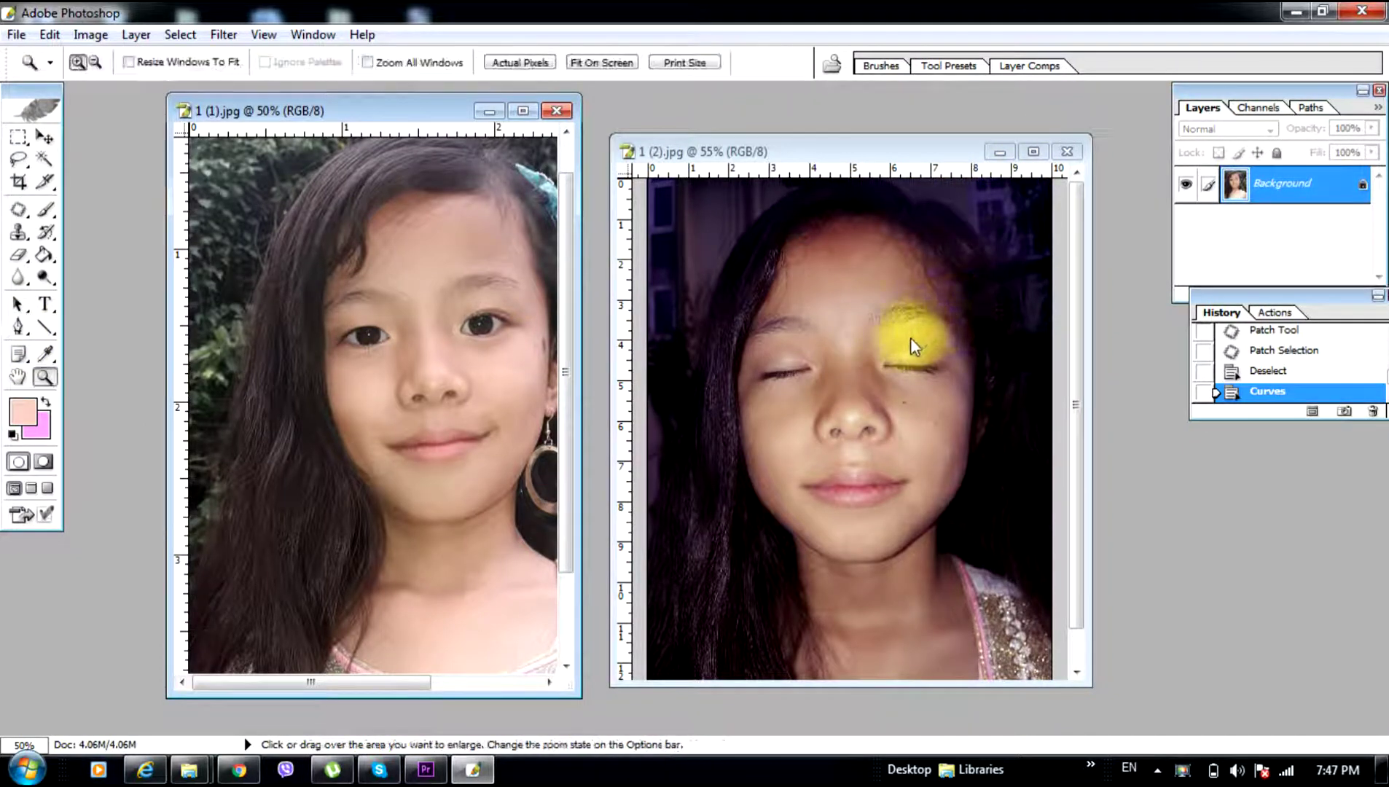
left_click(956, 310)
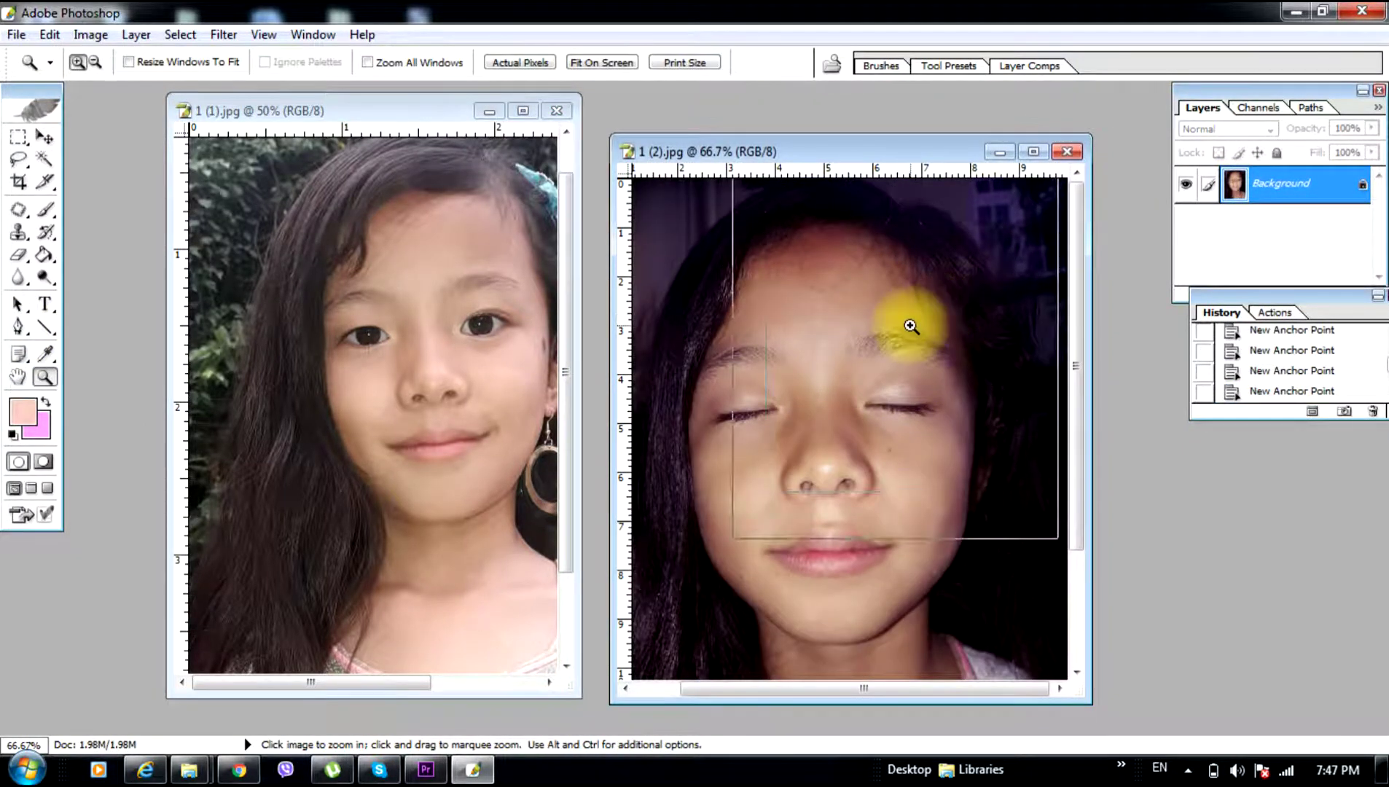
left_click(905, 319)
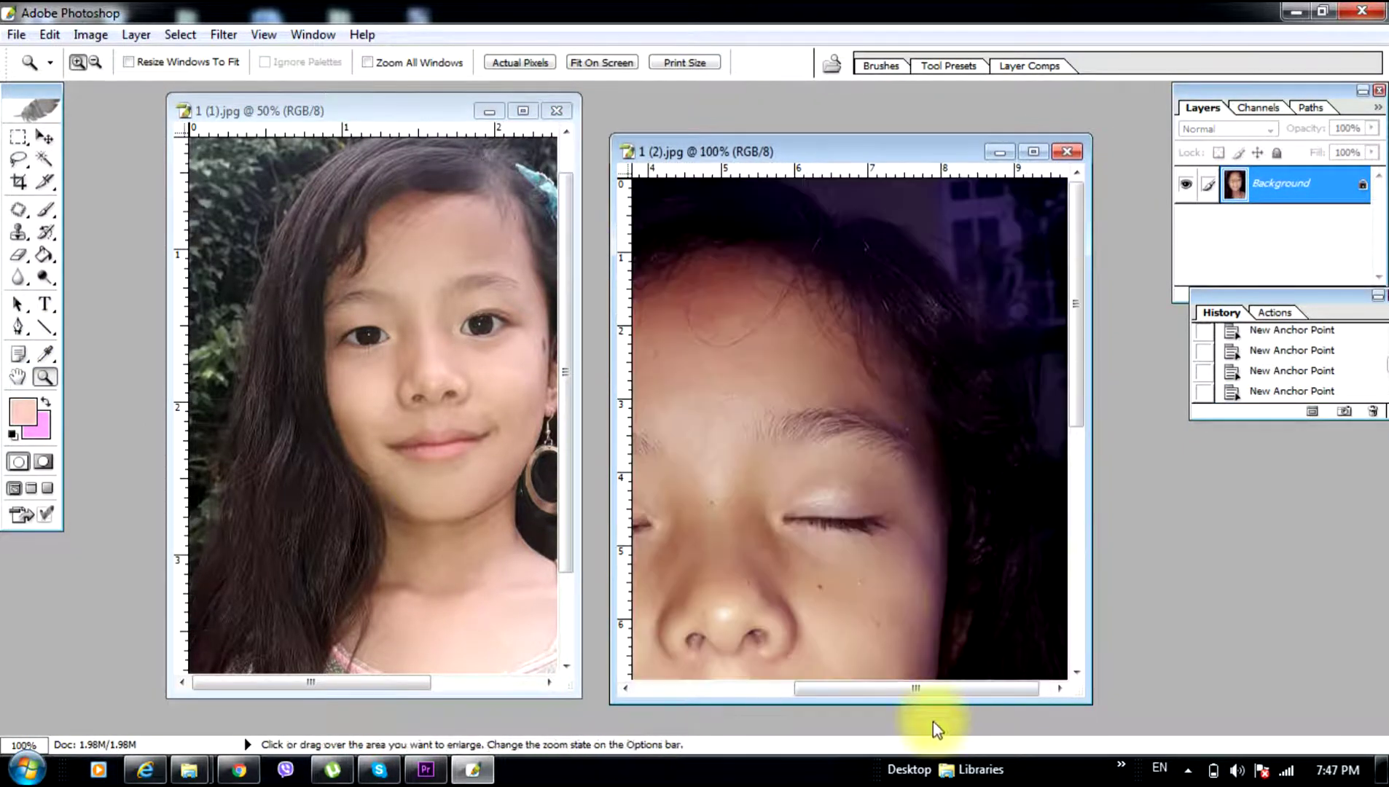
left_click(18, 327)
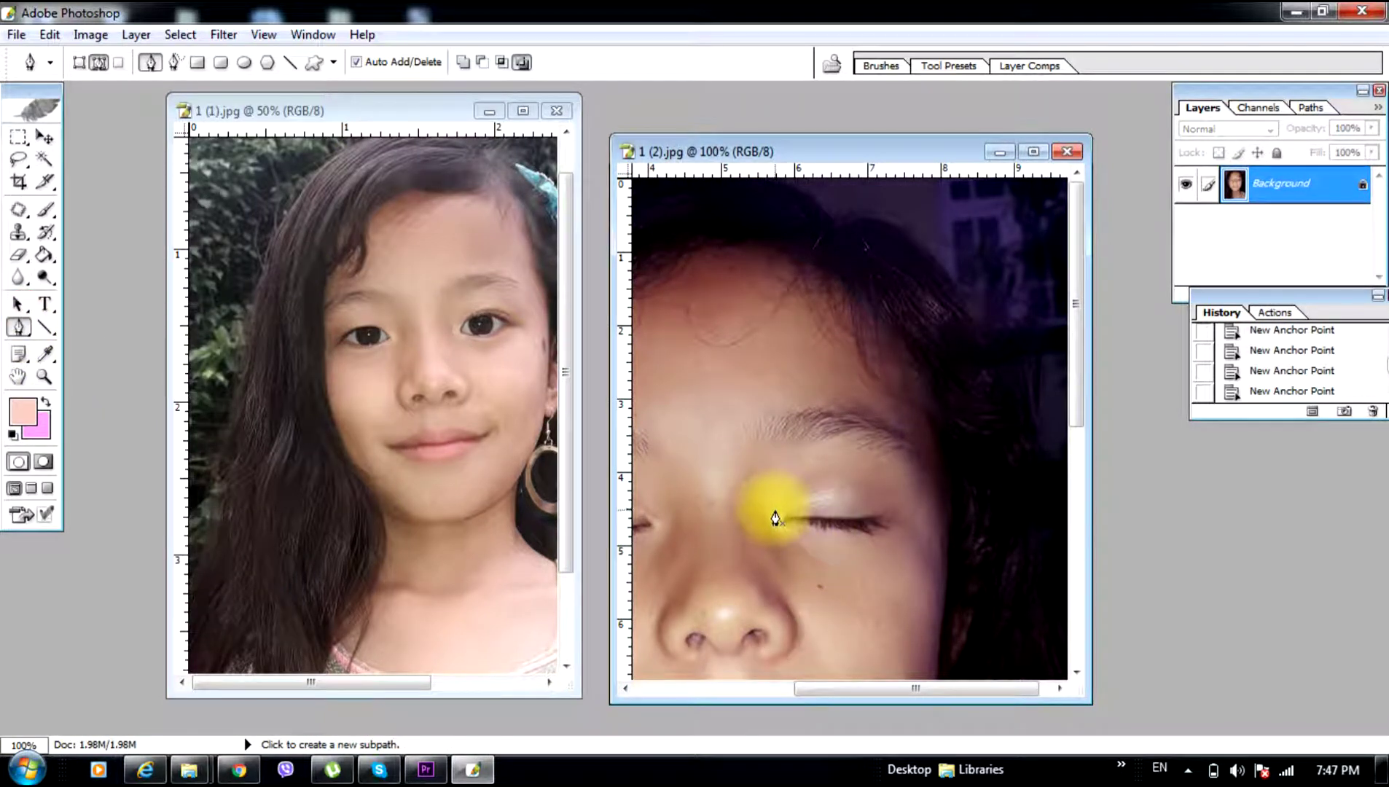
Step: Trace a closed path around the girl's shut eye along both eyelids
left_click_drag(775, 510, 791, 498)
left_click(822, 493)
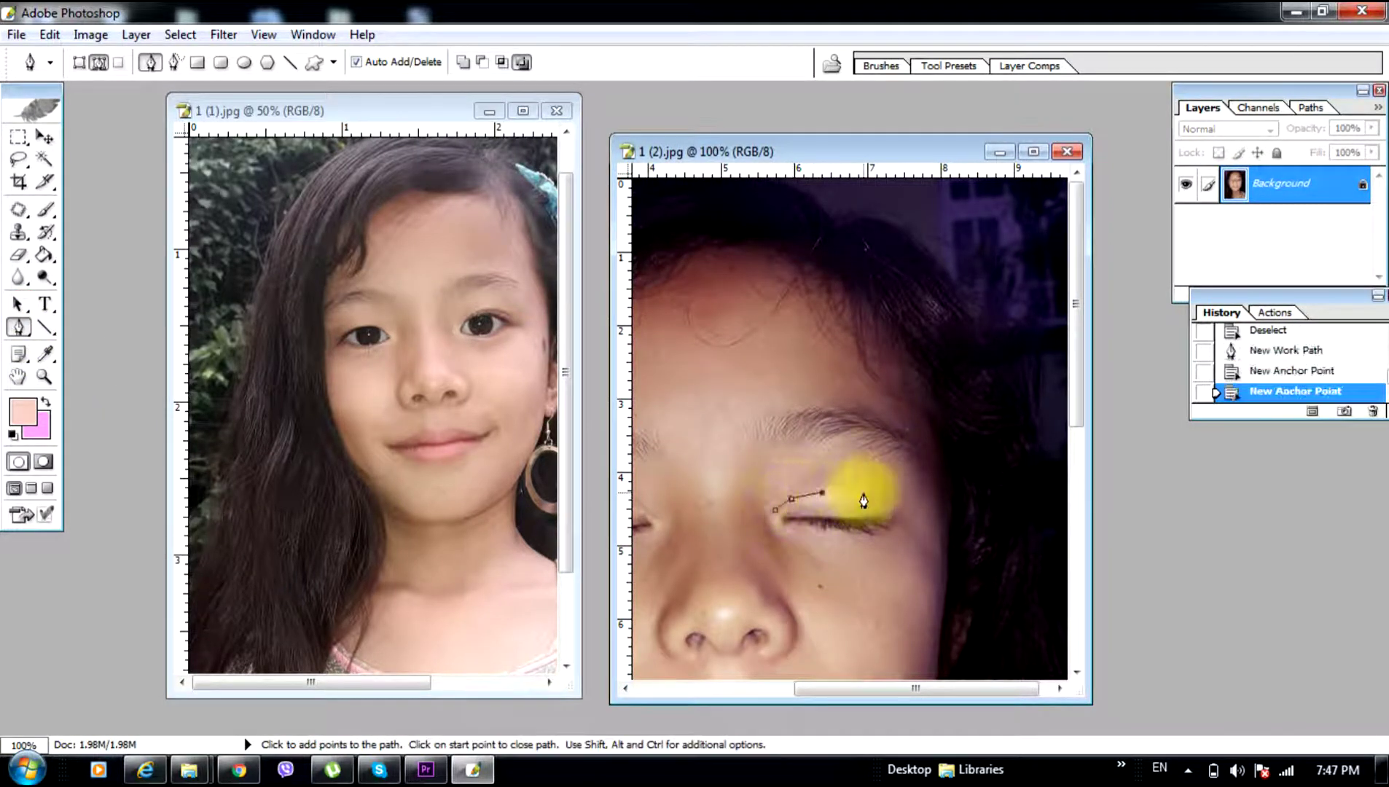
left_click(885, 506)
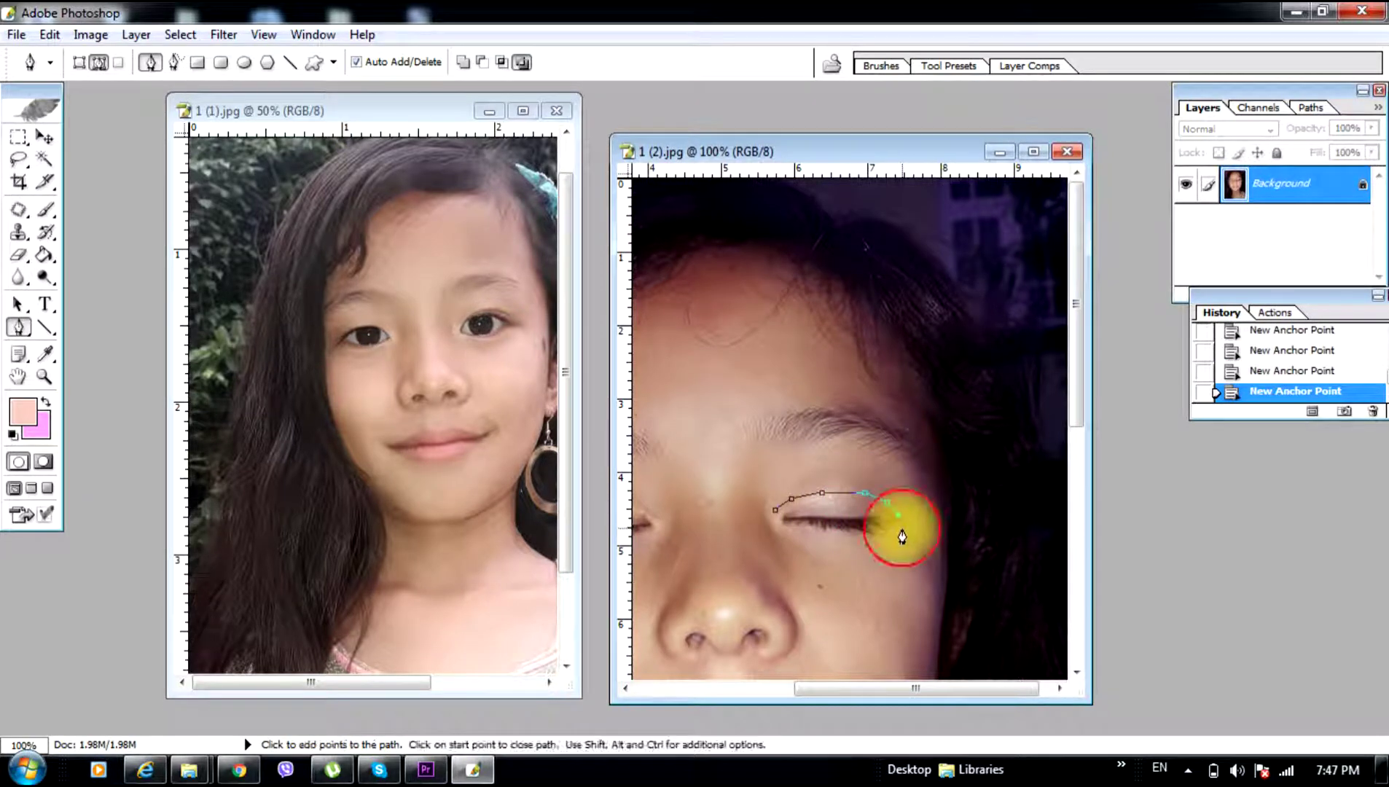
left_click_drag(897, 533, 851, 551)
left_click(852, 545)
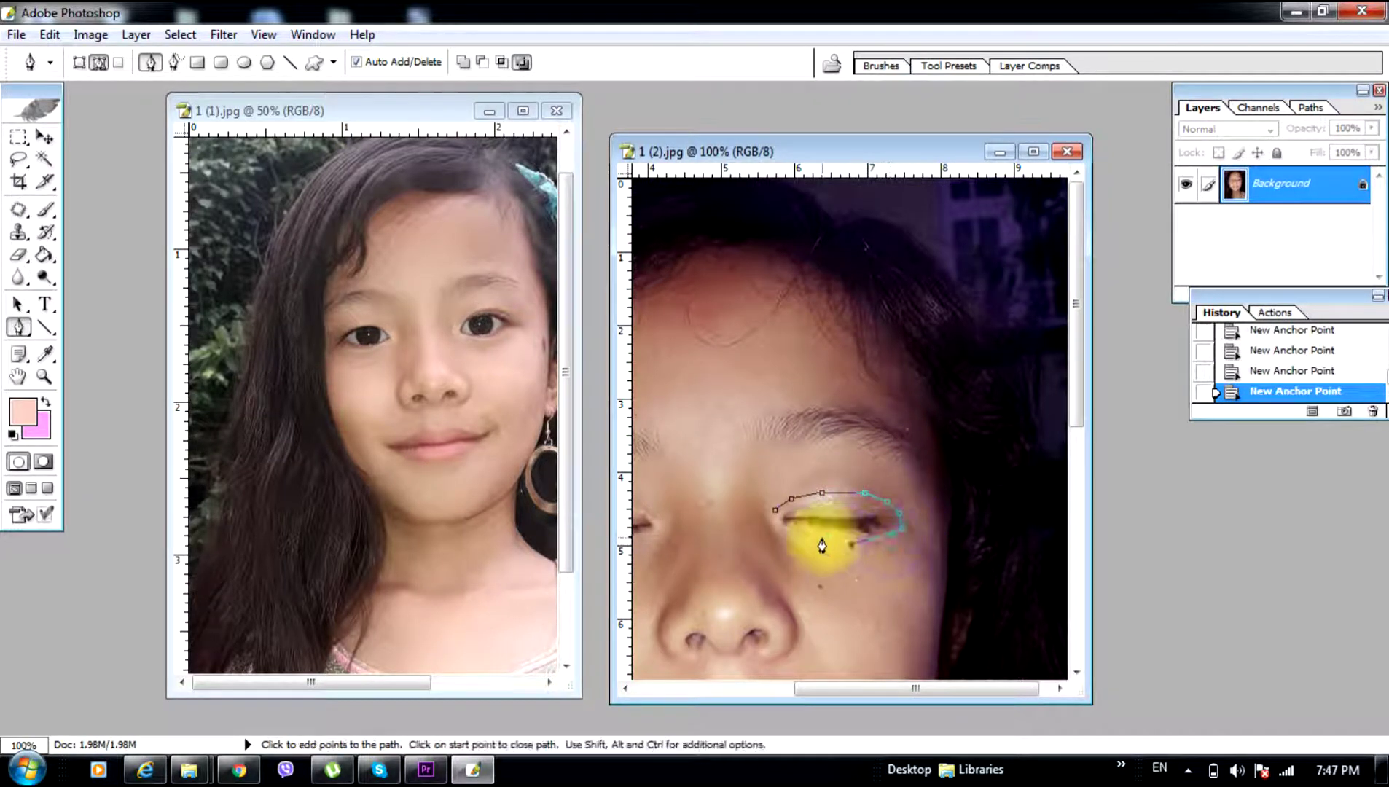
left_click(793, 535)
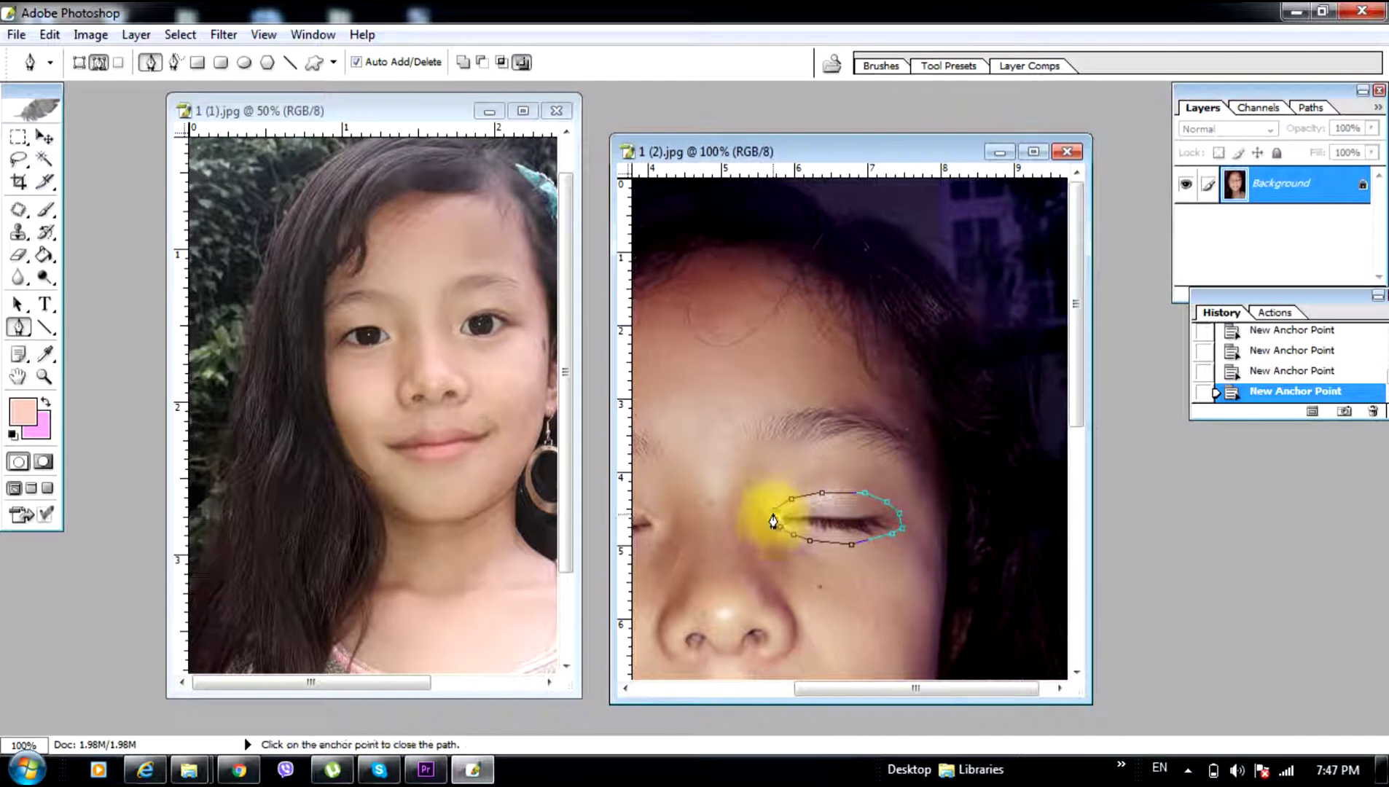
left_click(774, 511)
Step: Turn the eye path into a selection with a 3-pixel feather radius
right_click(802, 508)
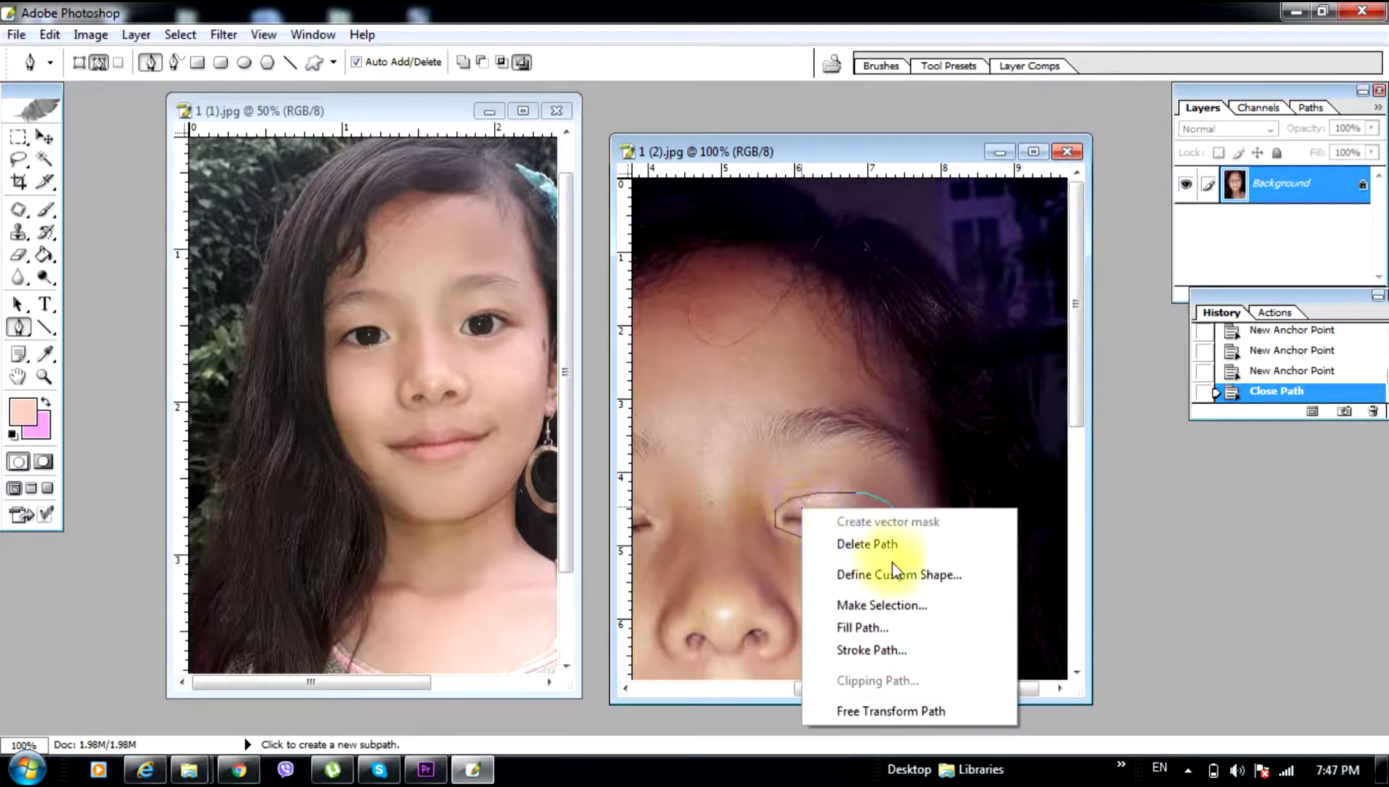
left_click(874, 607)
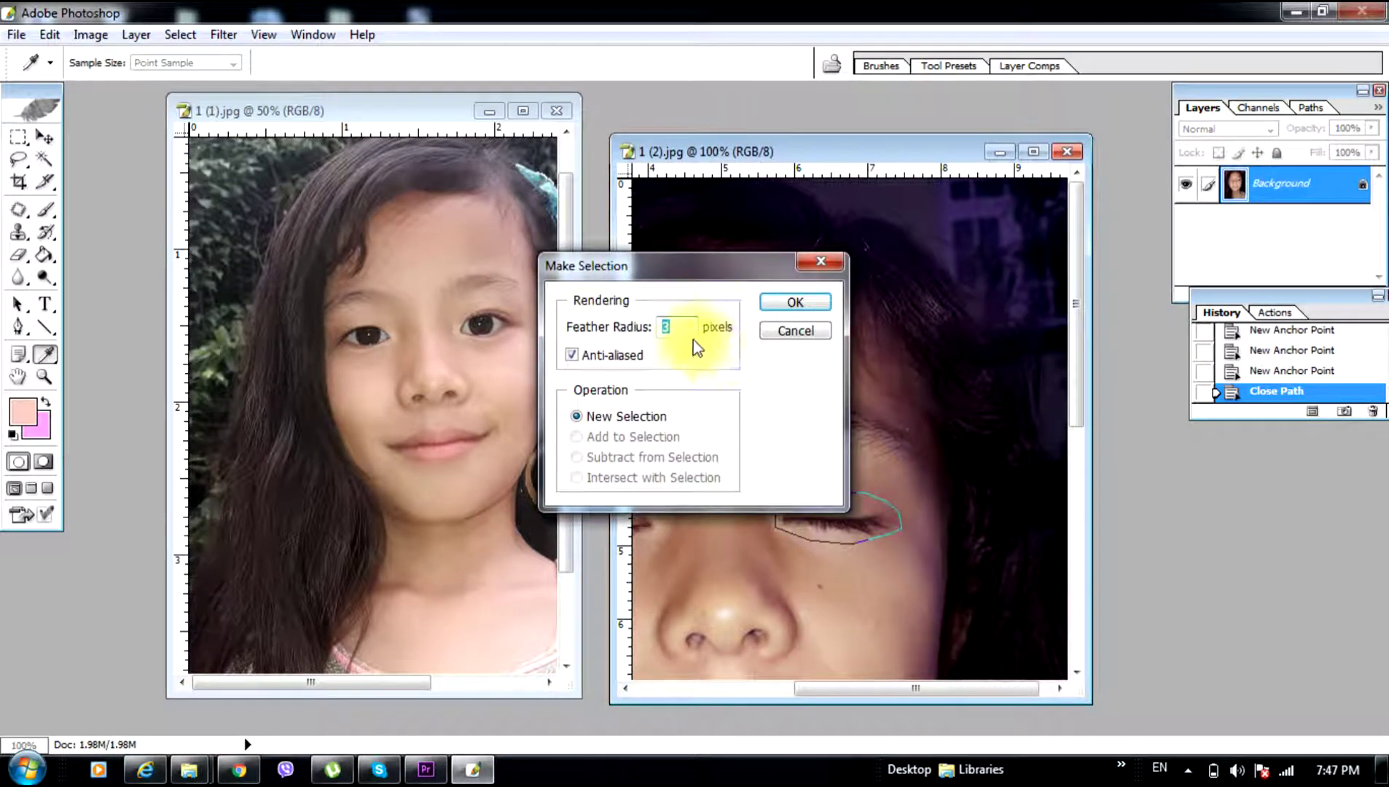
left_click(795, 302)
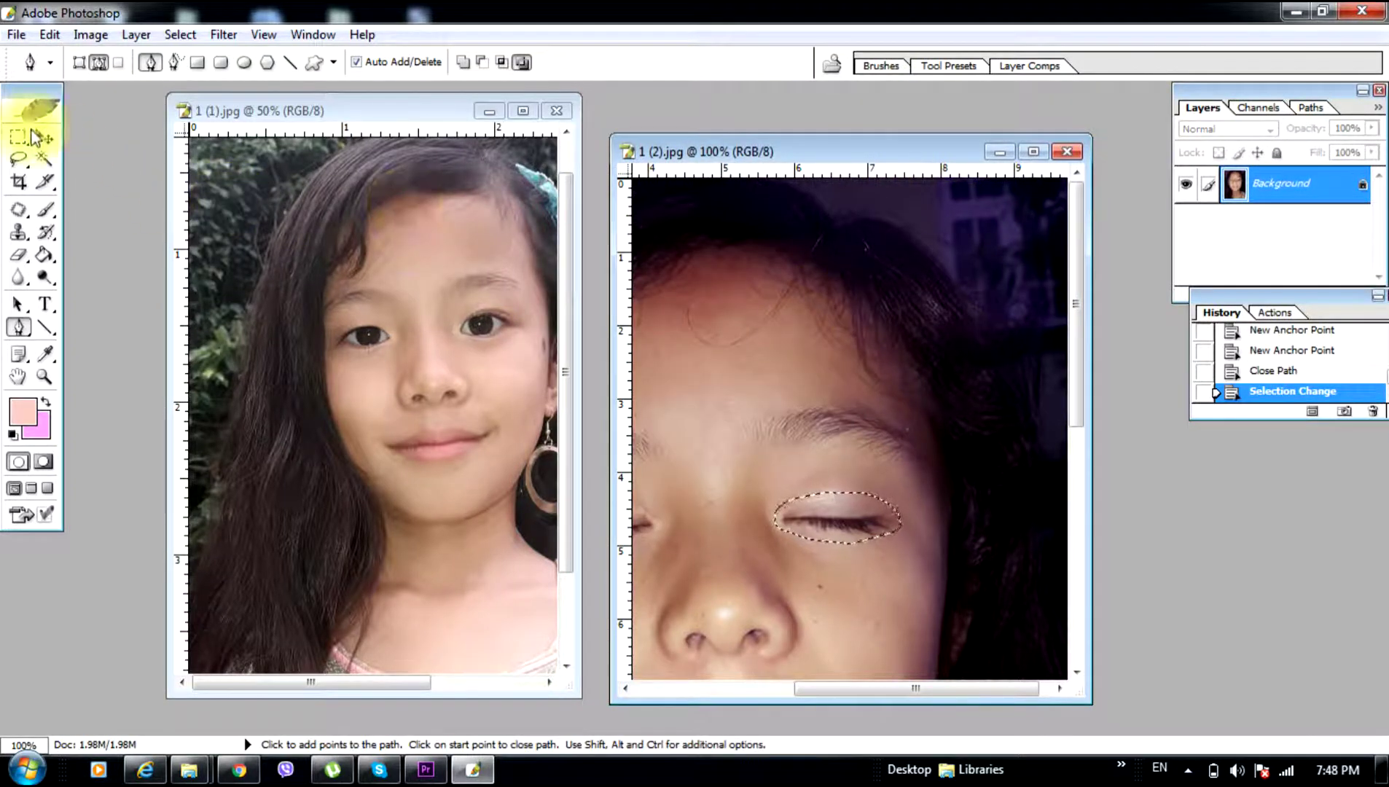
Step: Drag the closed-eye selection onto the open-eyed photo's eye and zoom the face to 100%
left_click(44, 137)
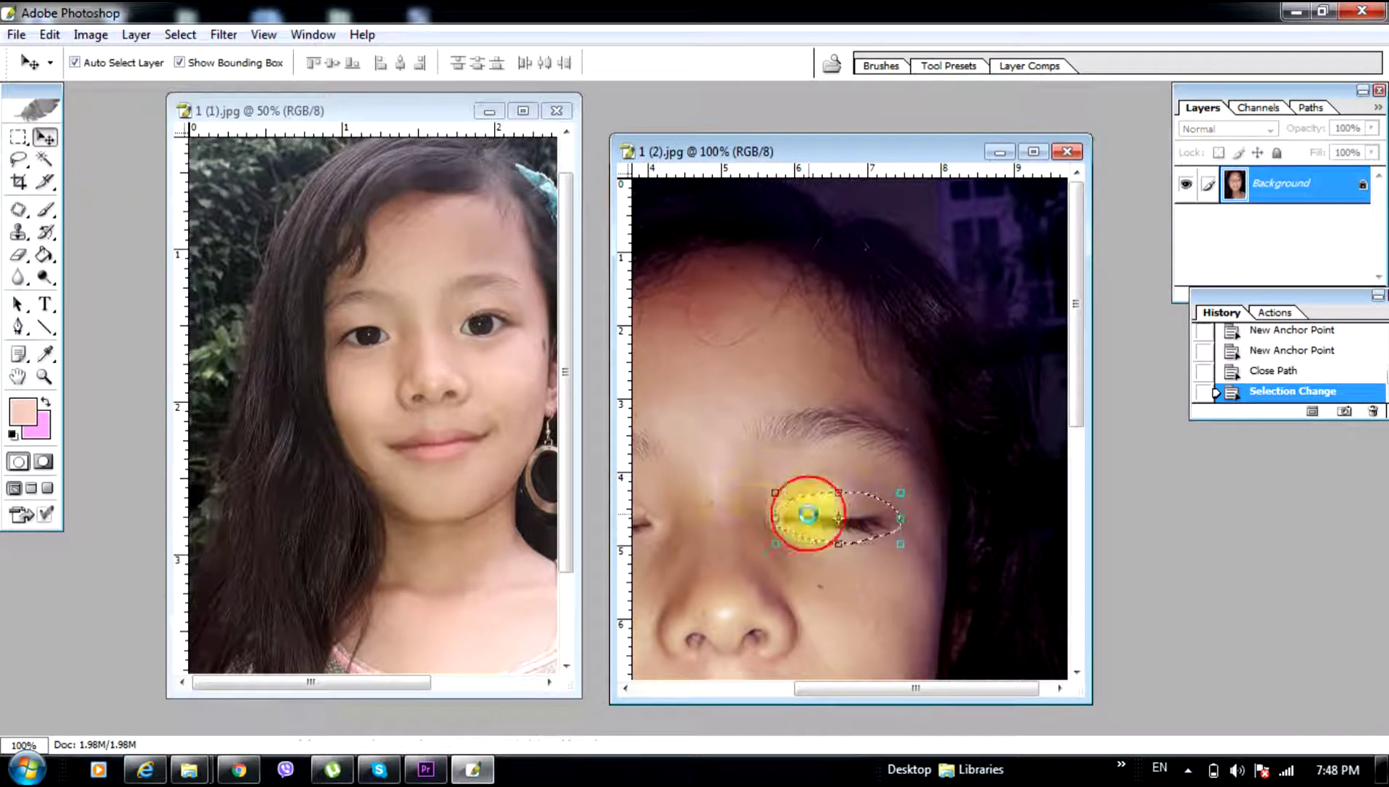
left_click_drag(807, 511, 490, 432)
left_click_drag(465, 329, 466, 327)
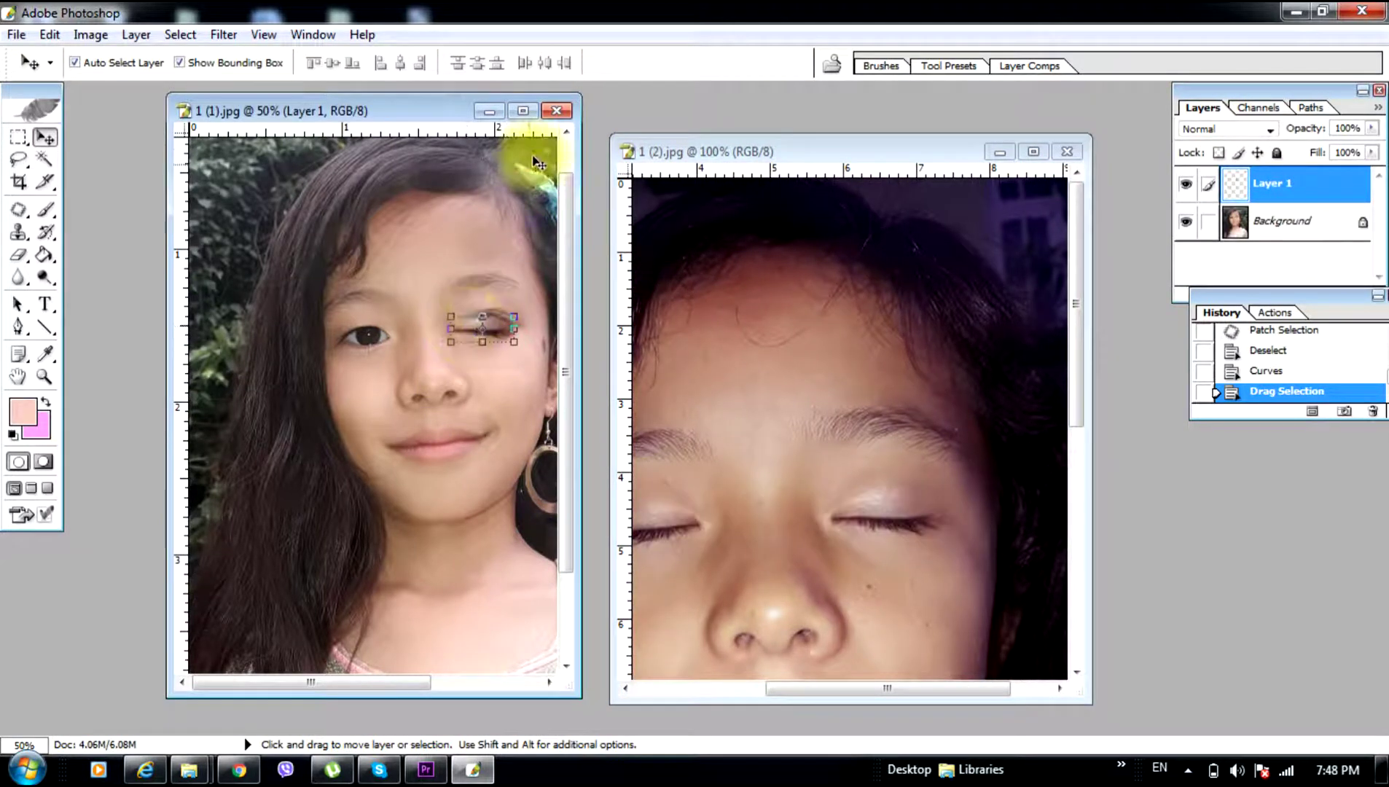
left_click(522, 110)
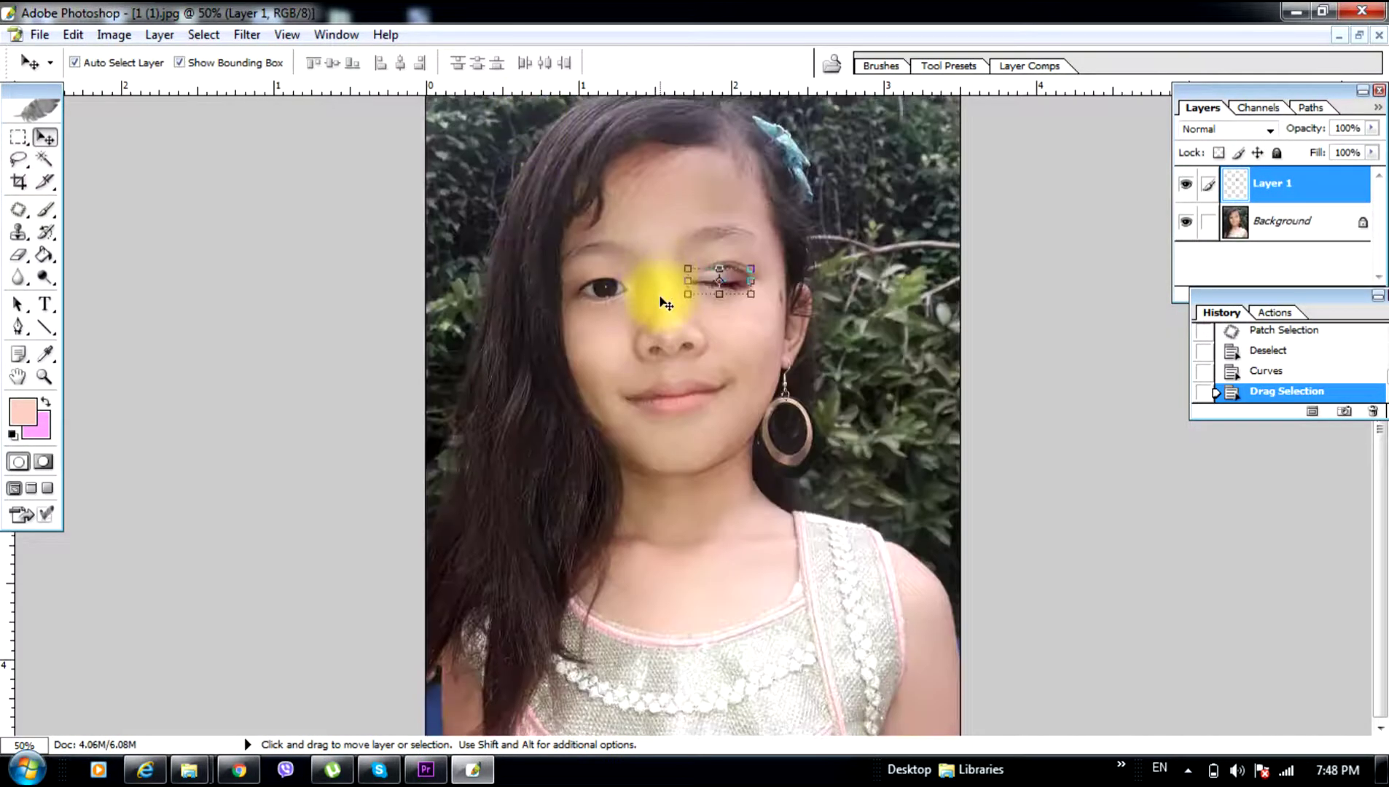
key("z")
left_click(729, 301)
left_click(791, 373)
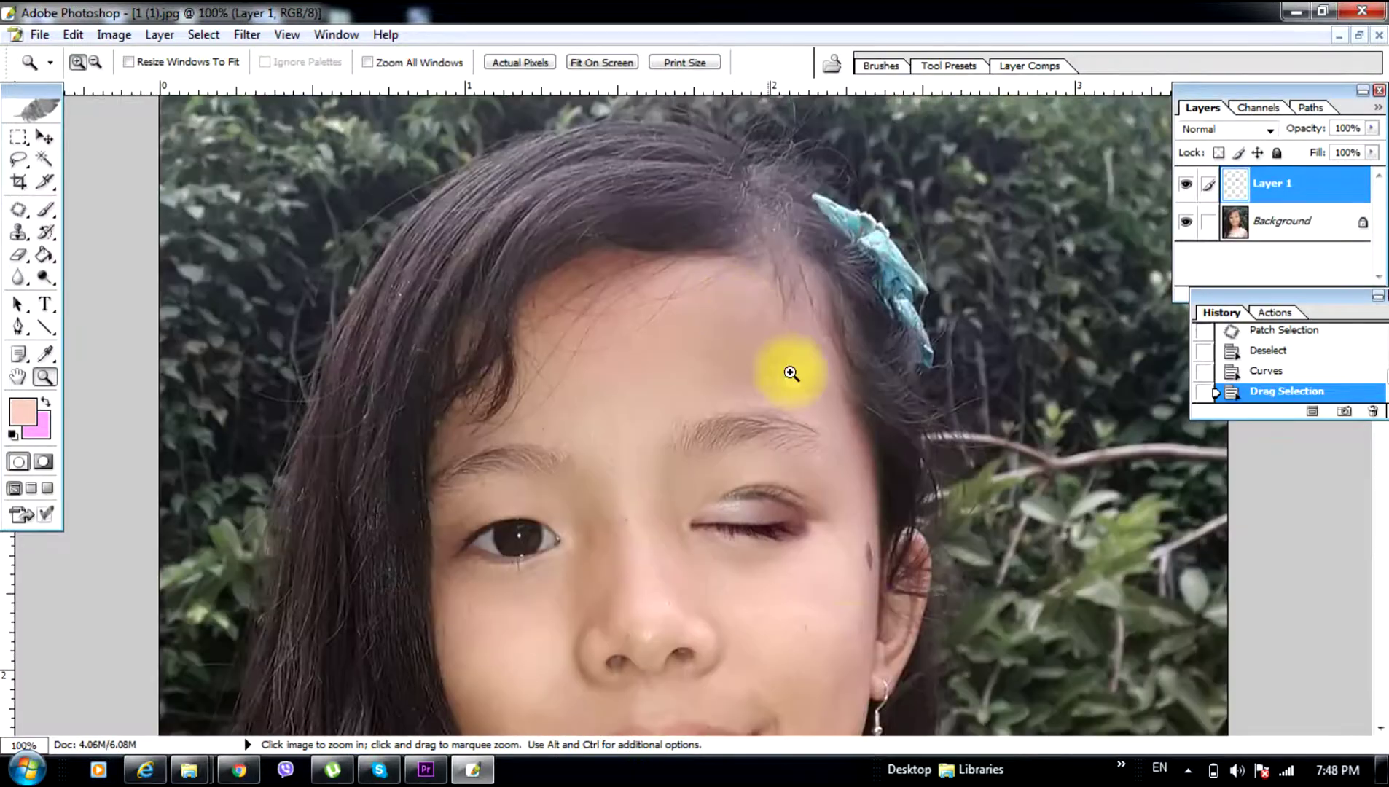
left_click(45, 136)
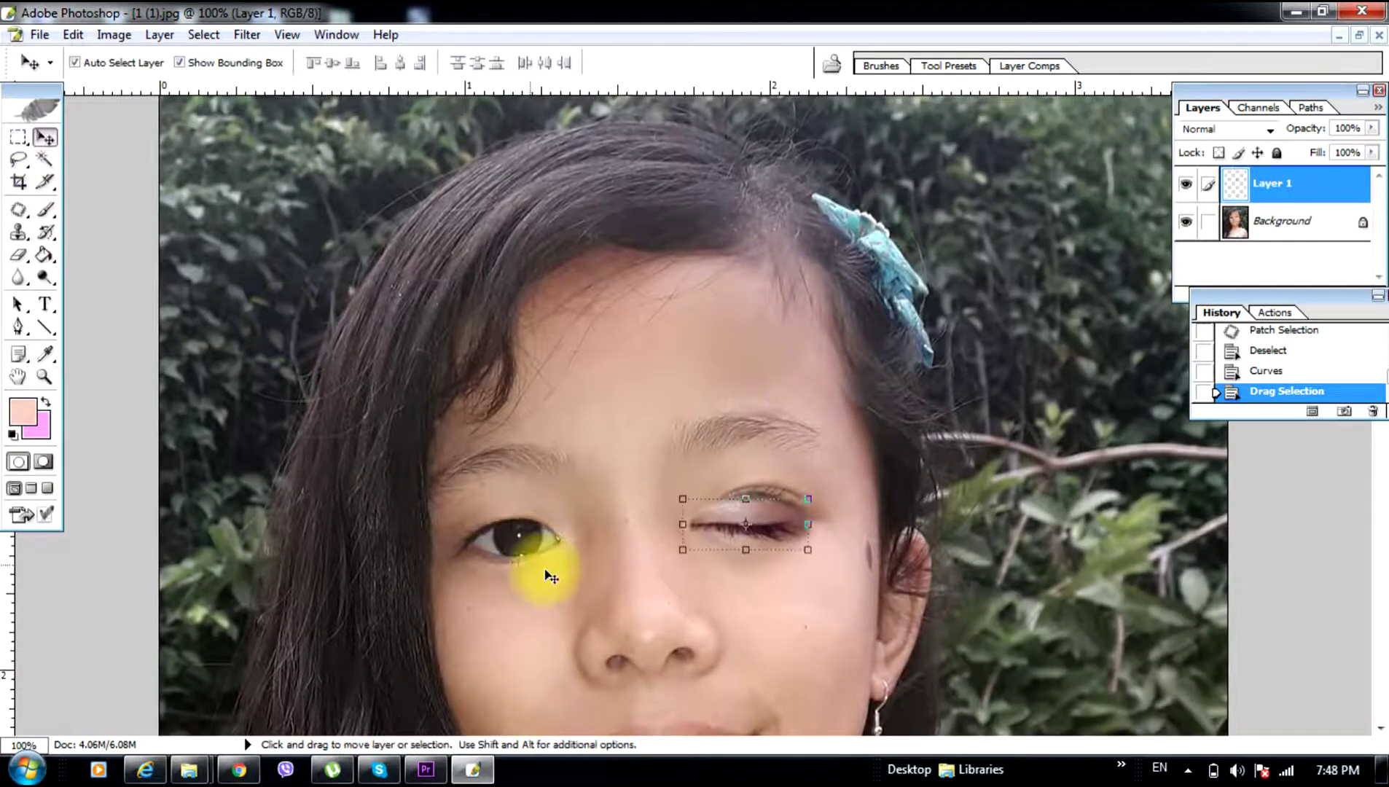
Step: Rotate the pasted eye −10.5° and stretch it to 119.9% height over the open eye
key("ctrl+t")
mouse_move(675, 482)
left_mouse_down()
mouse_move(672, 498)
mouse_move(725, 515)
mouse_move(751, 485)
left_mouse_up()
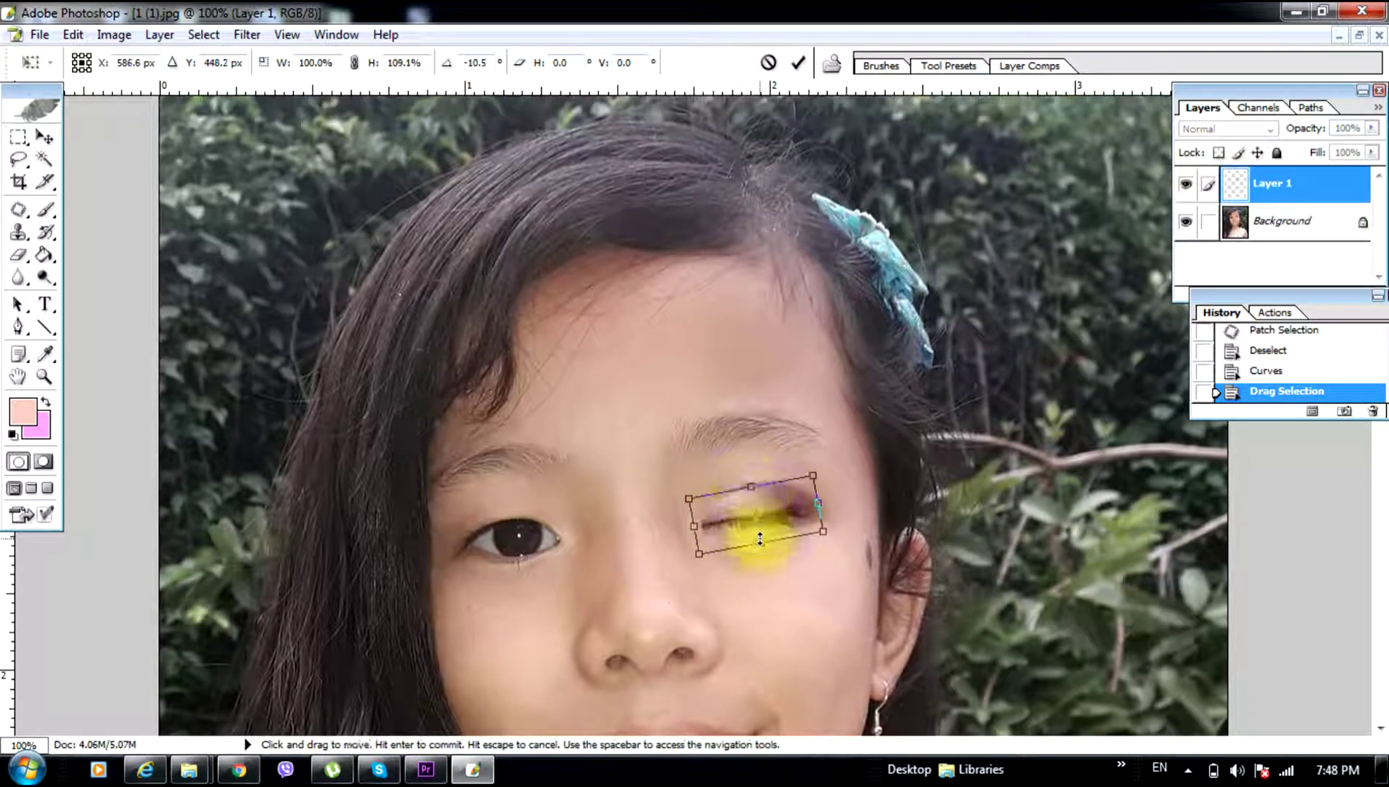
left_click_drag(764, 543, 765, 549)
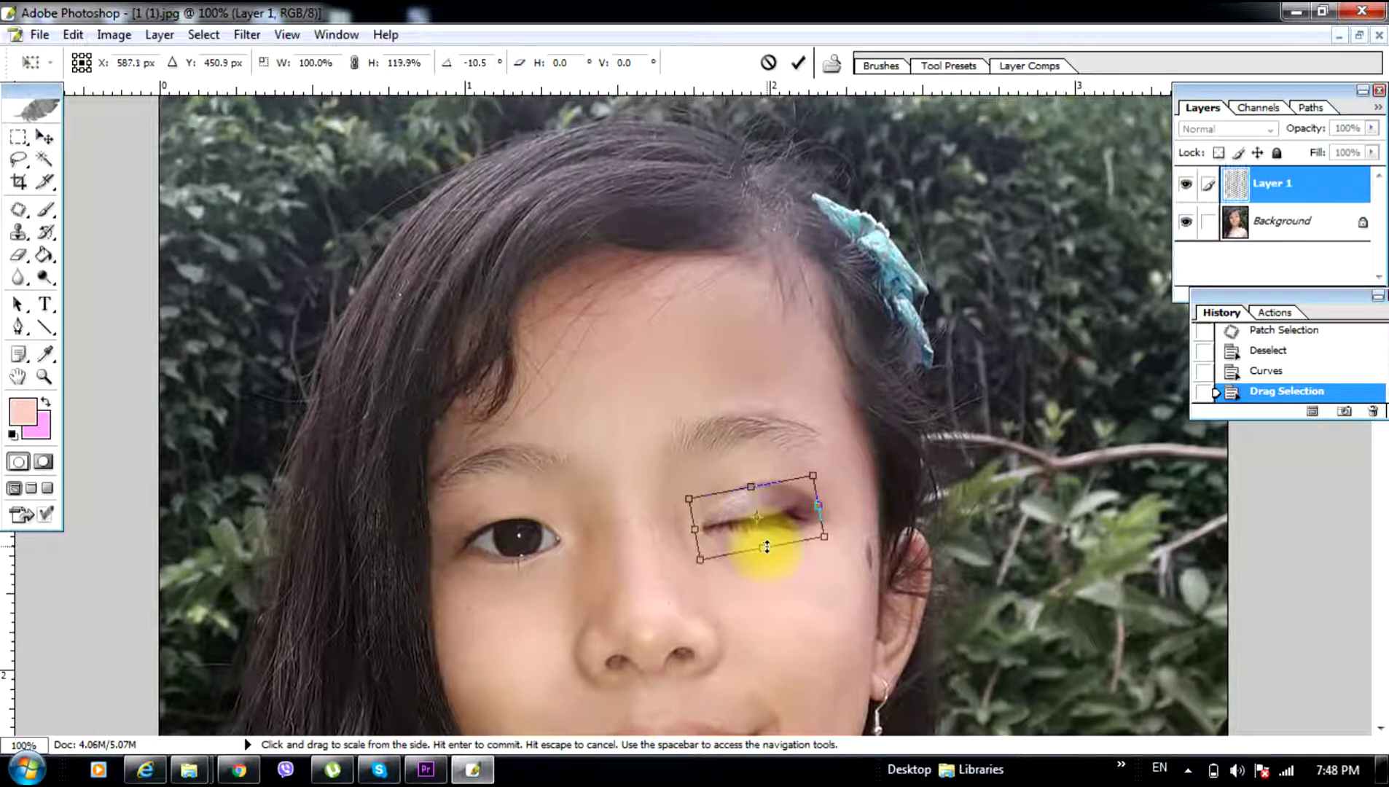
left_click(798, 62)
left_click(901, 503)
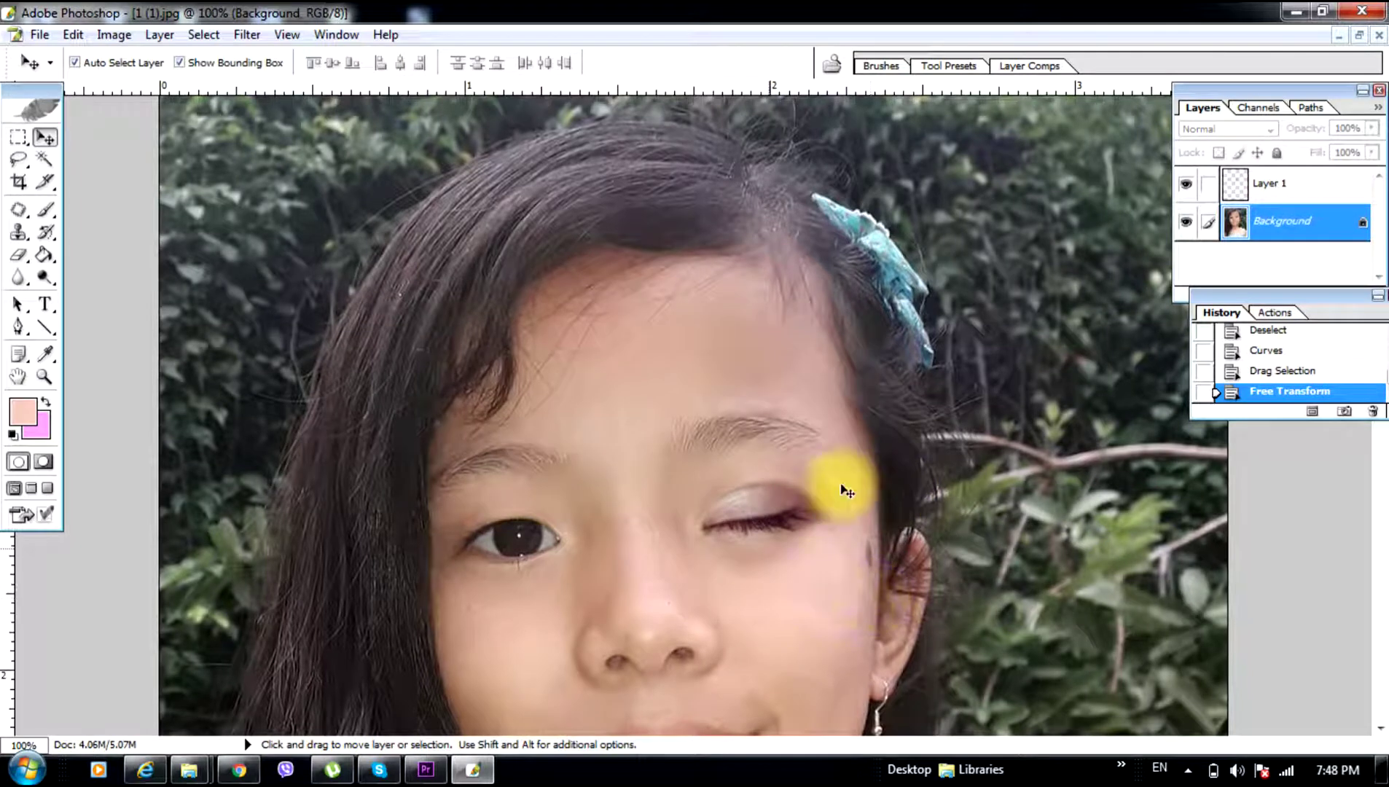
Step: Compare the overlay with the original, then nudge Layer 1 left, down and up a pixel
left_click(1186, 188)
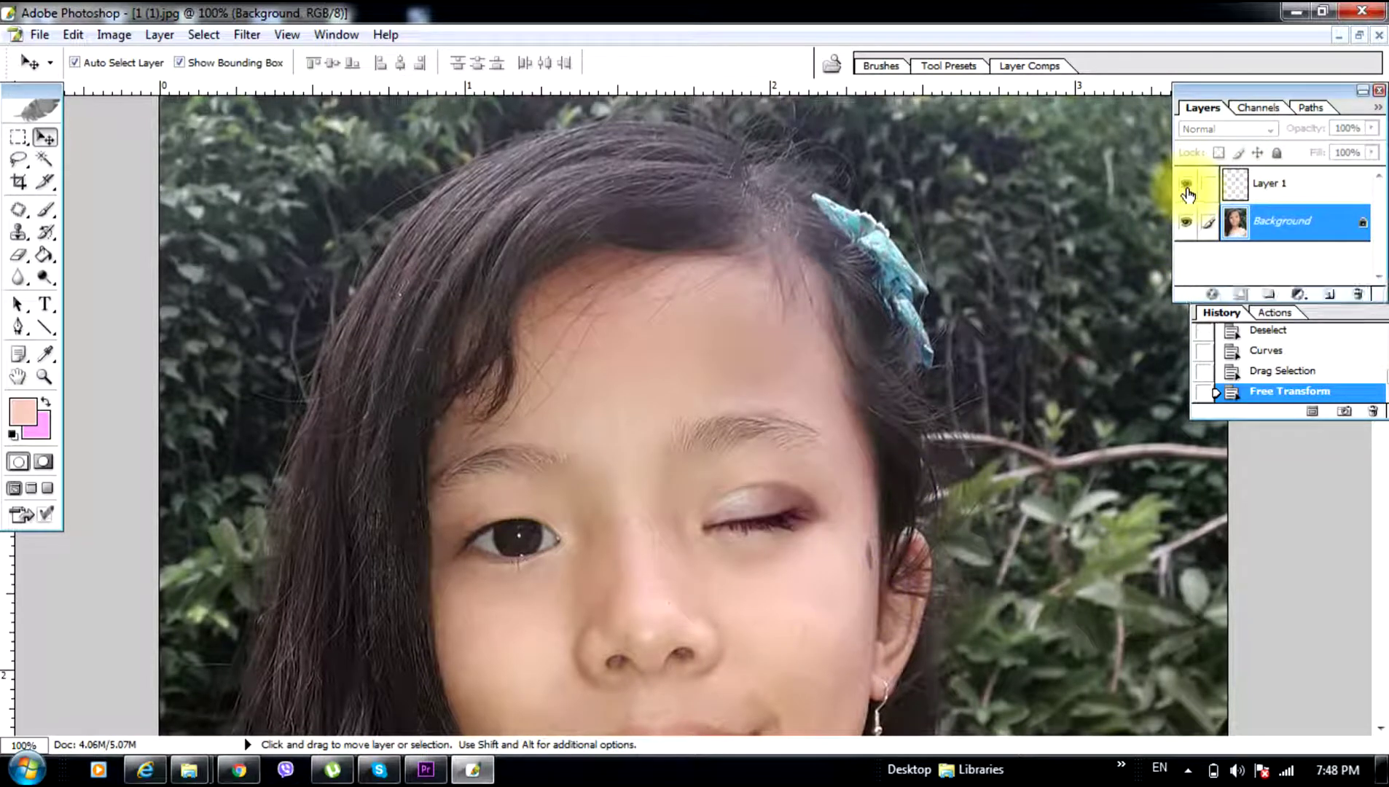
left_click(1186, 188)
left_click(1186, 184)
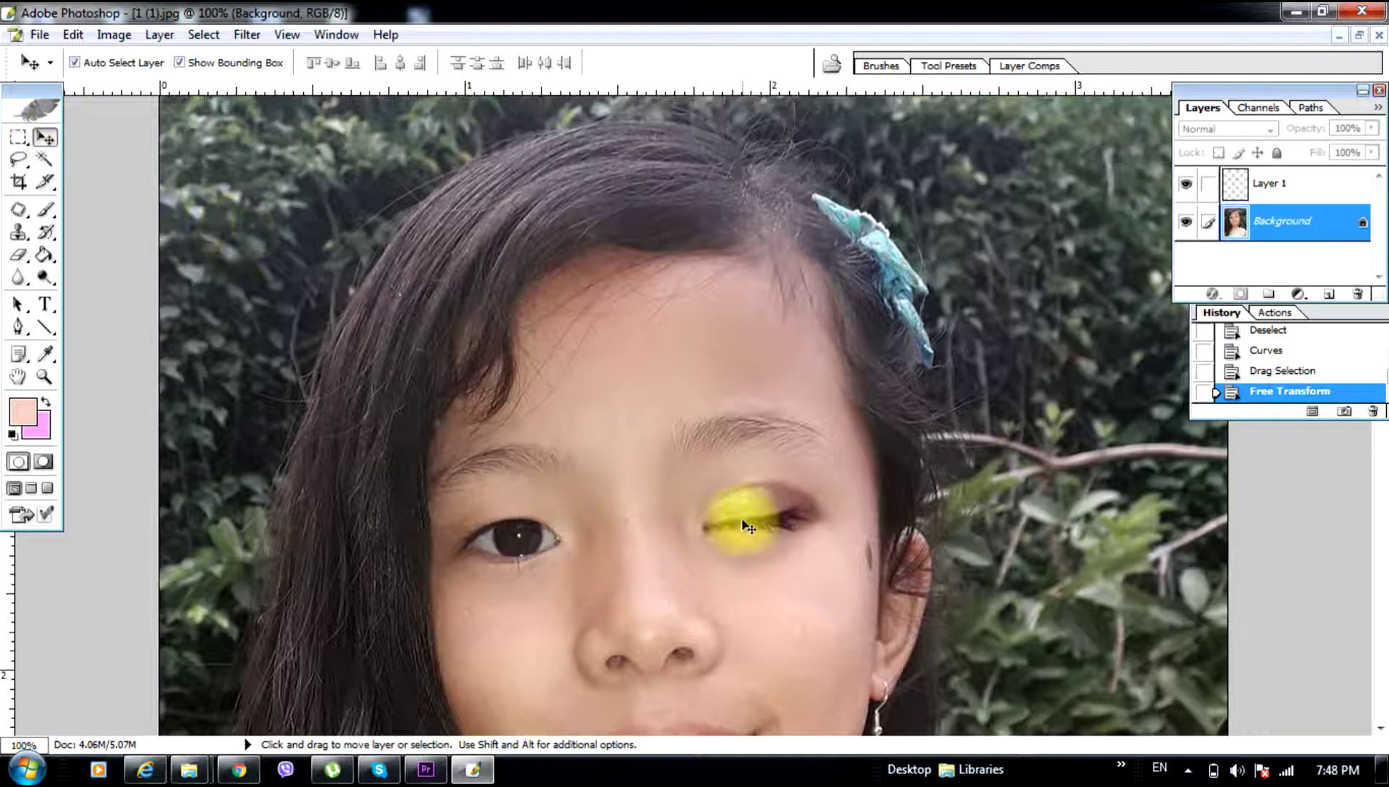
left_click(800, 547)
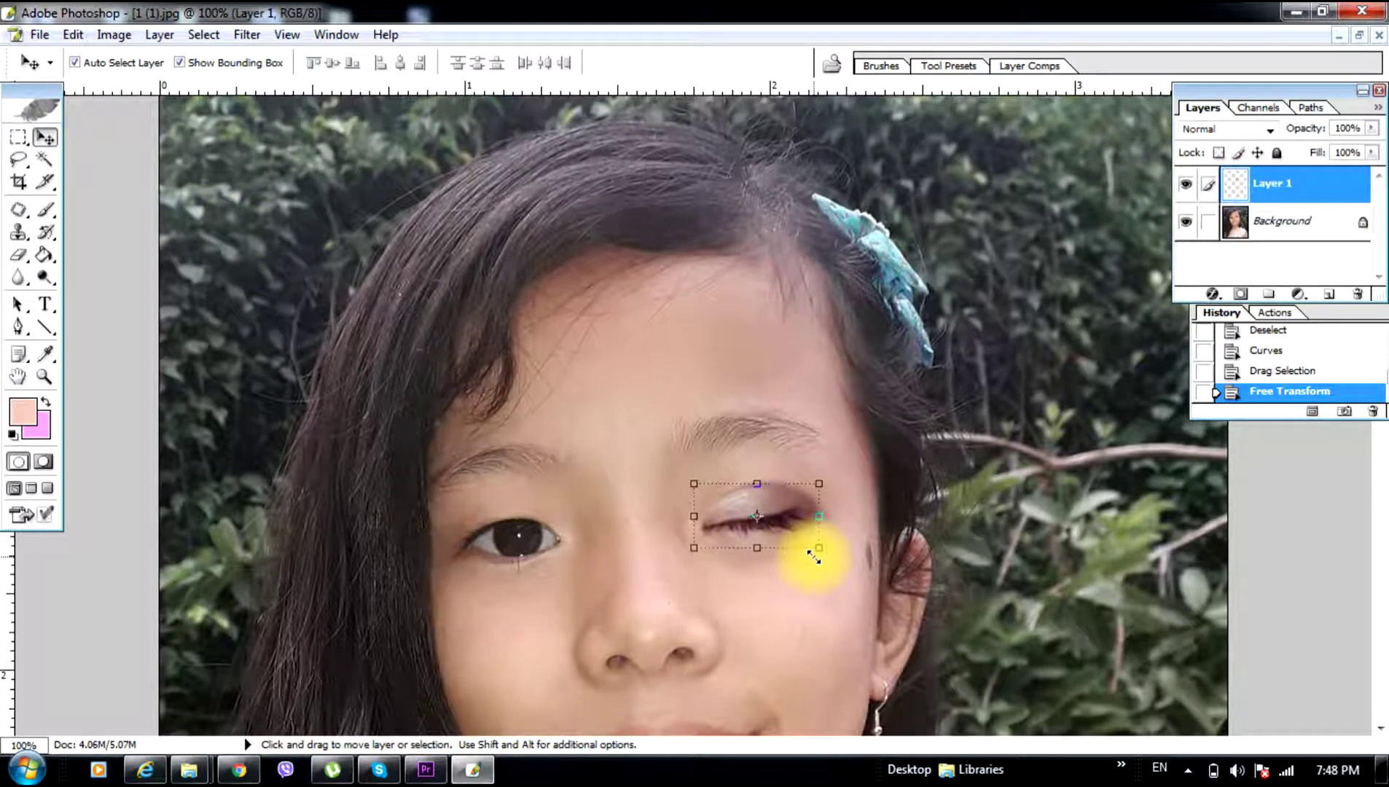
key("Left")
key("Down")
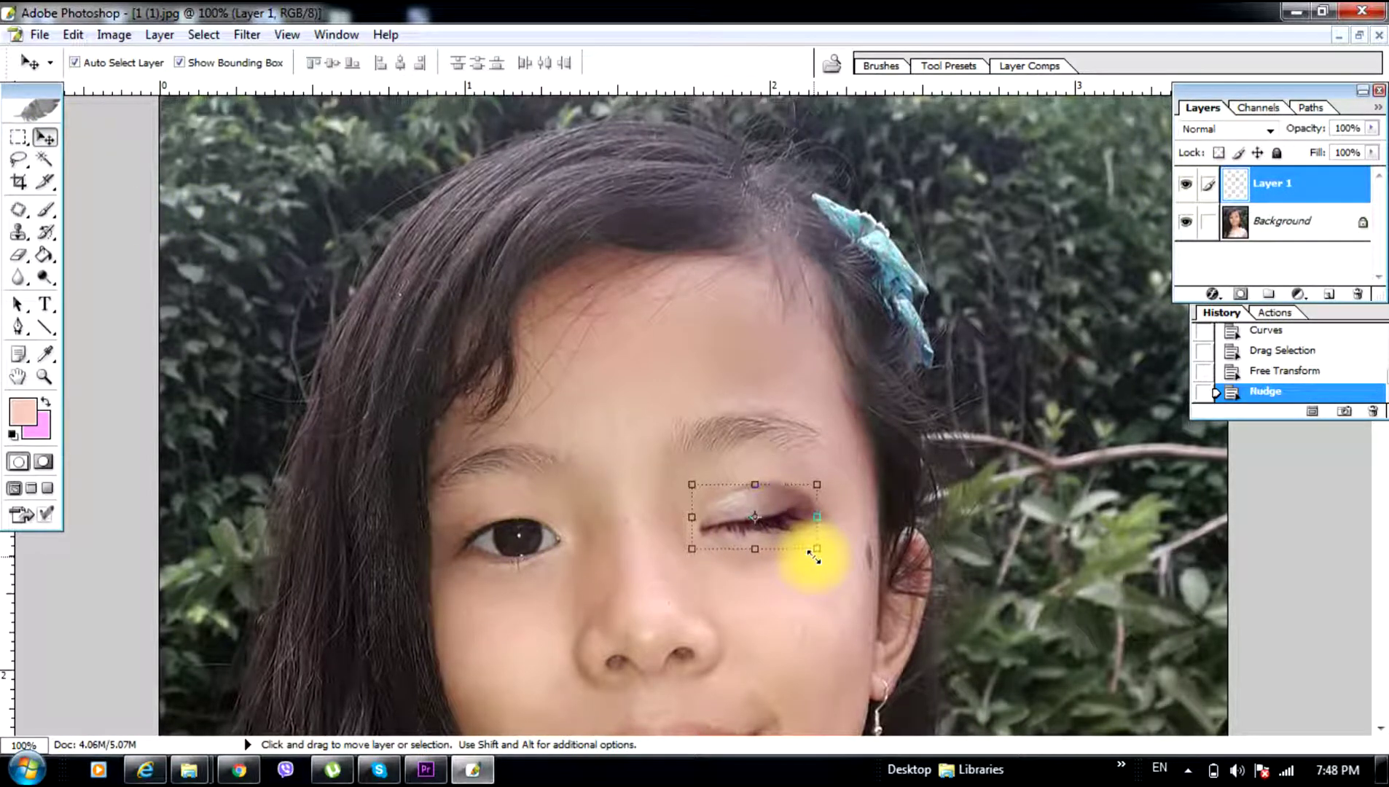
key("Up")
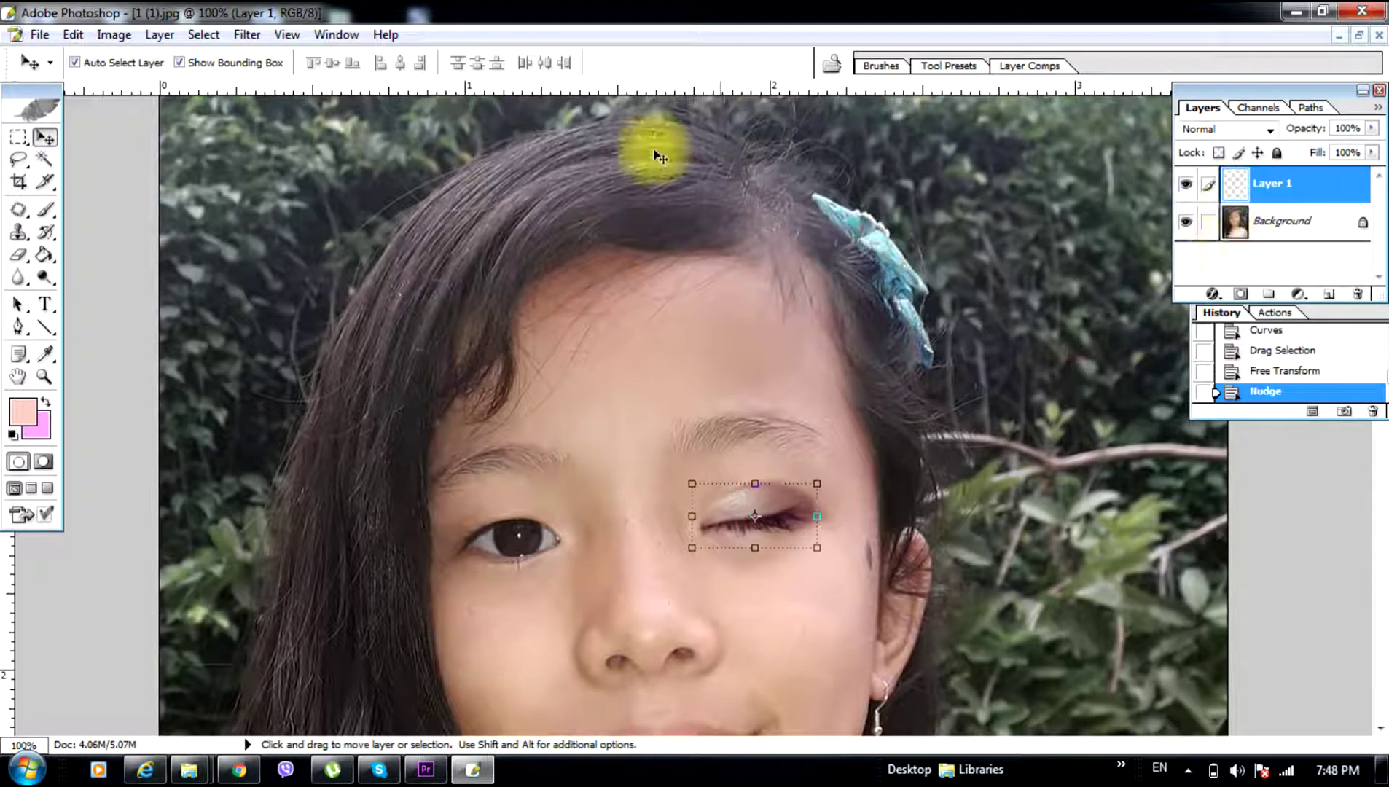
Step: Toggle the overlay's visibility to confirm alignment, leaving the Background layer active
left_click(1186, 185)
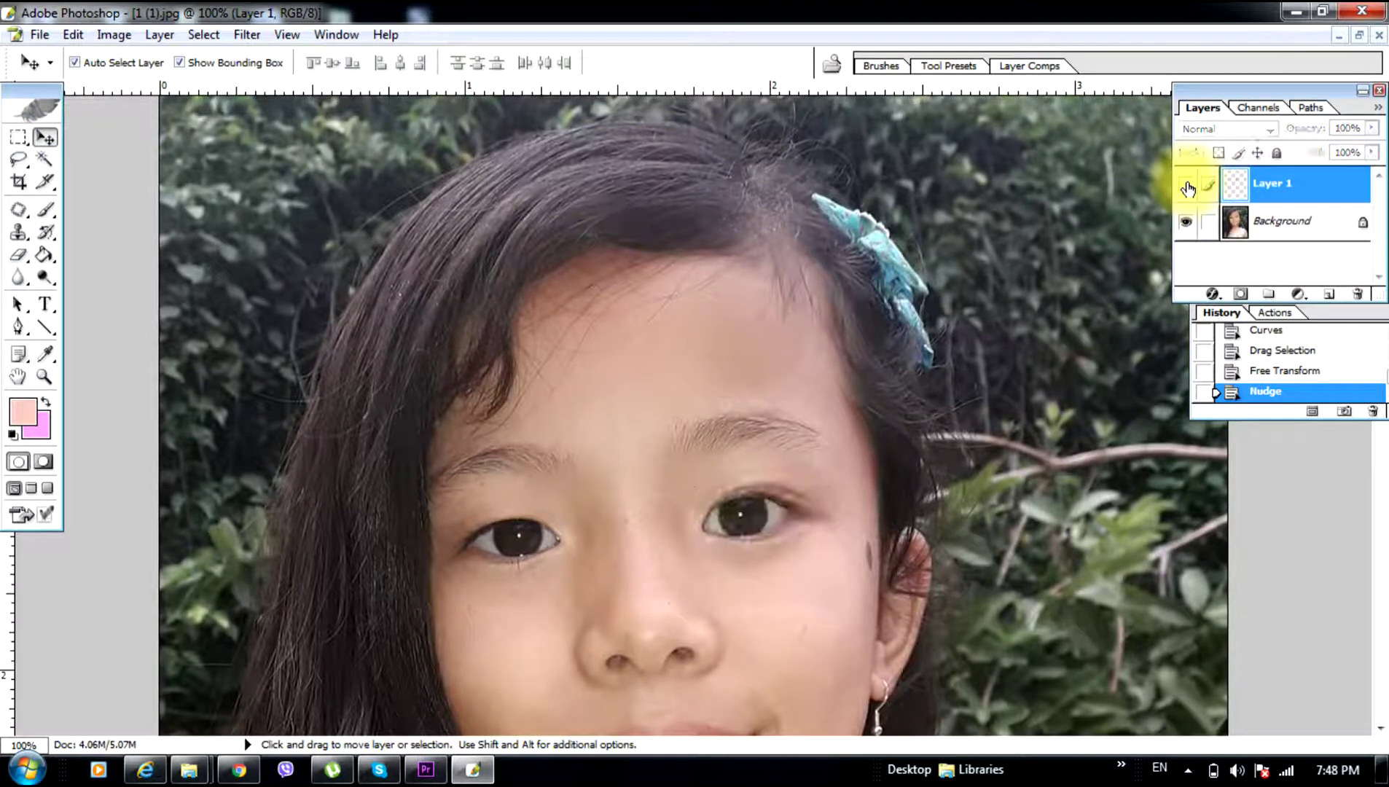
left_click(1187, 187)
left_click(1187, 186)
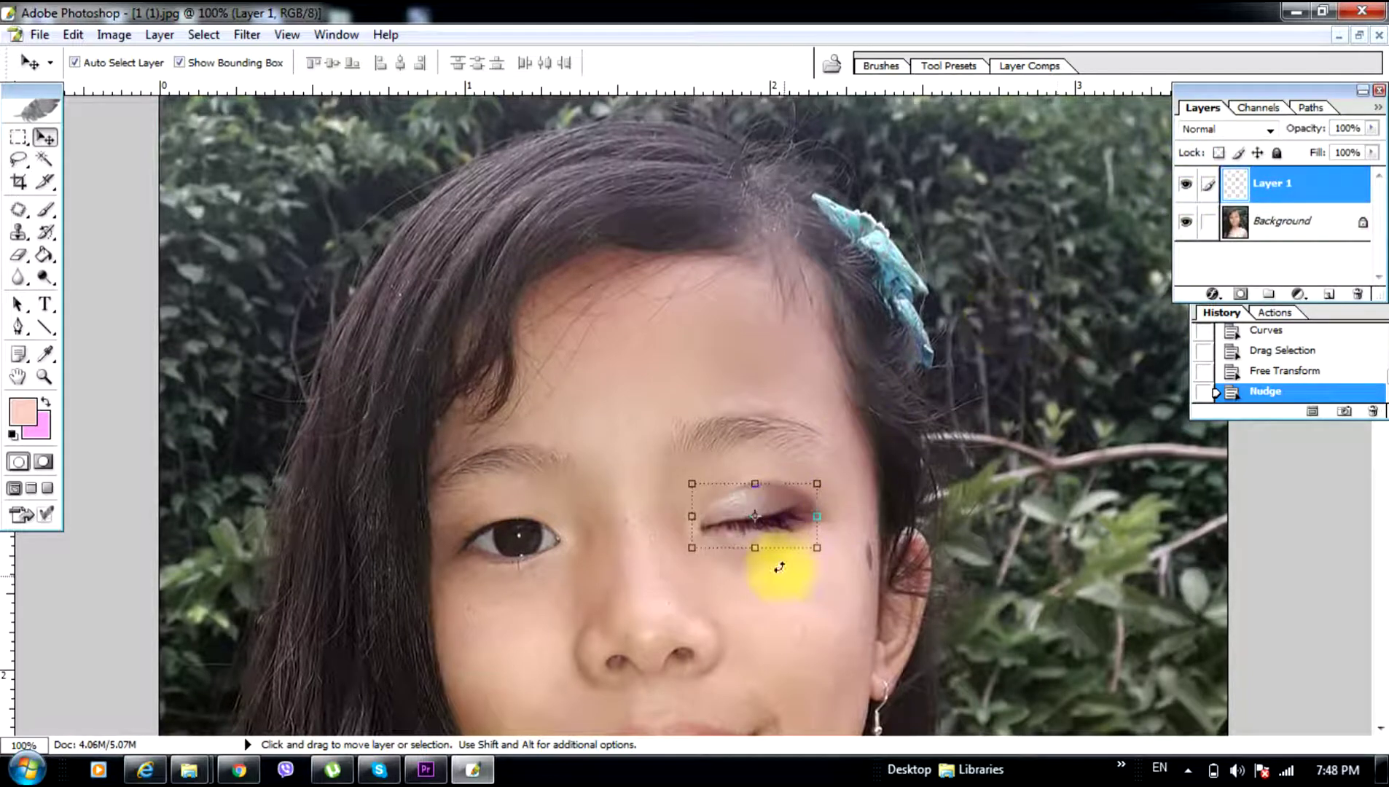
left_click(634, 413)
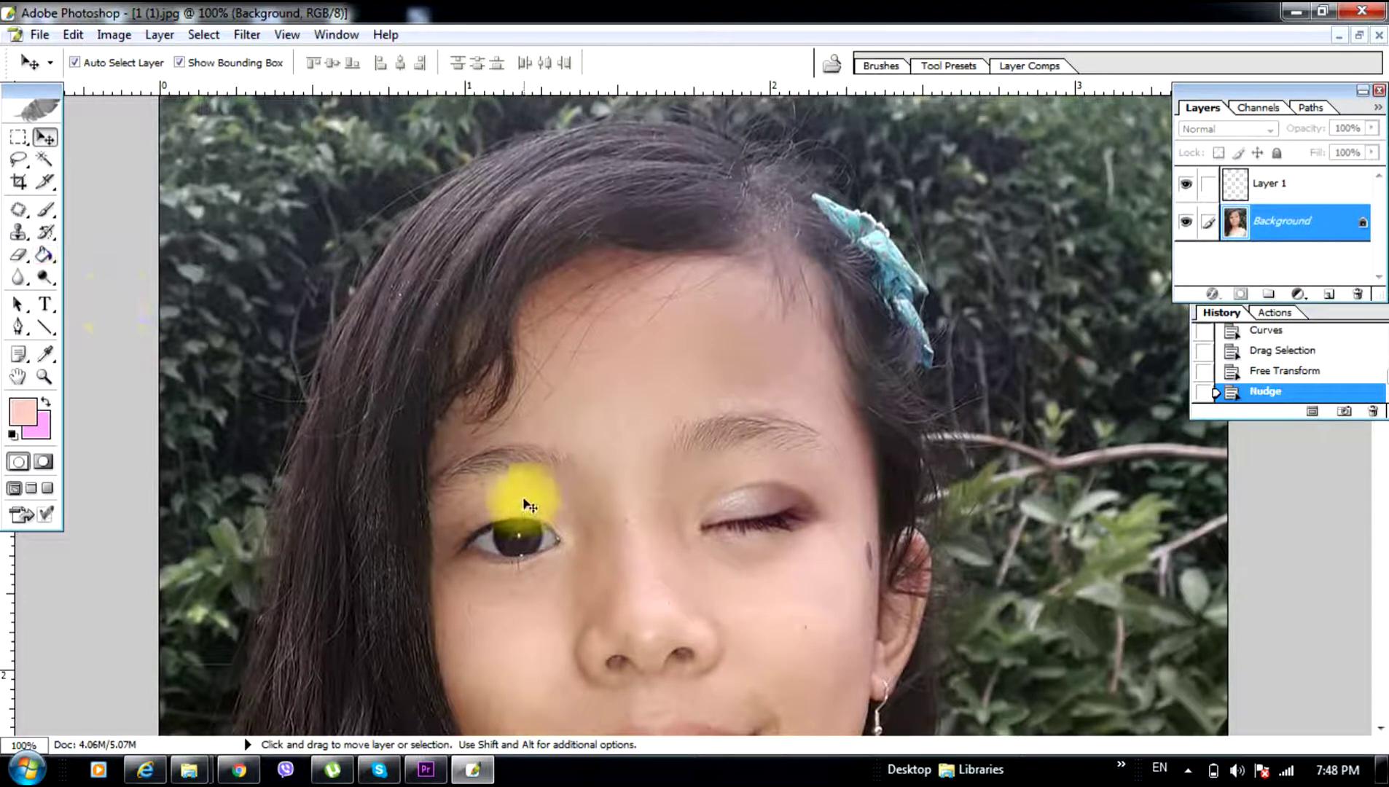
Step: Sample the girl's skin tone and brush it over the closed-eye patch's edges on Layer 1
key("b")
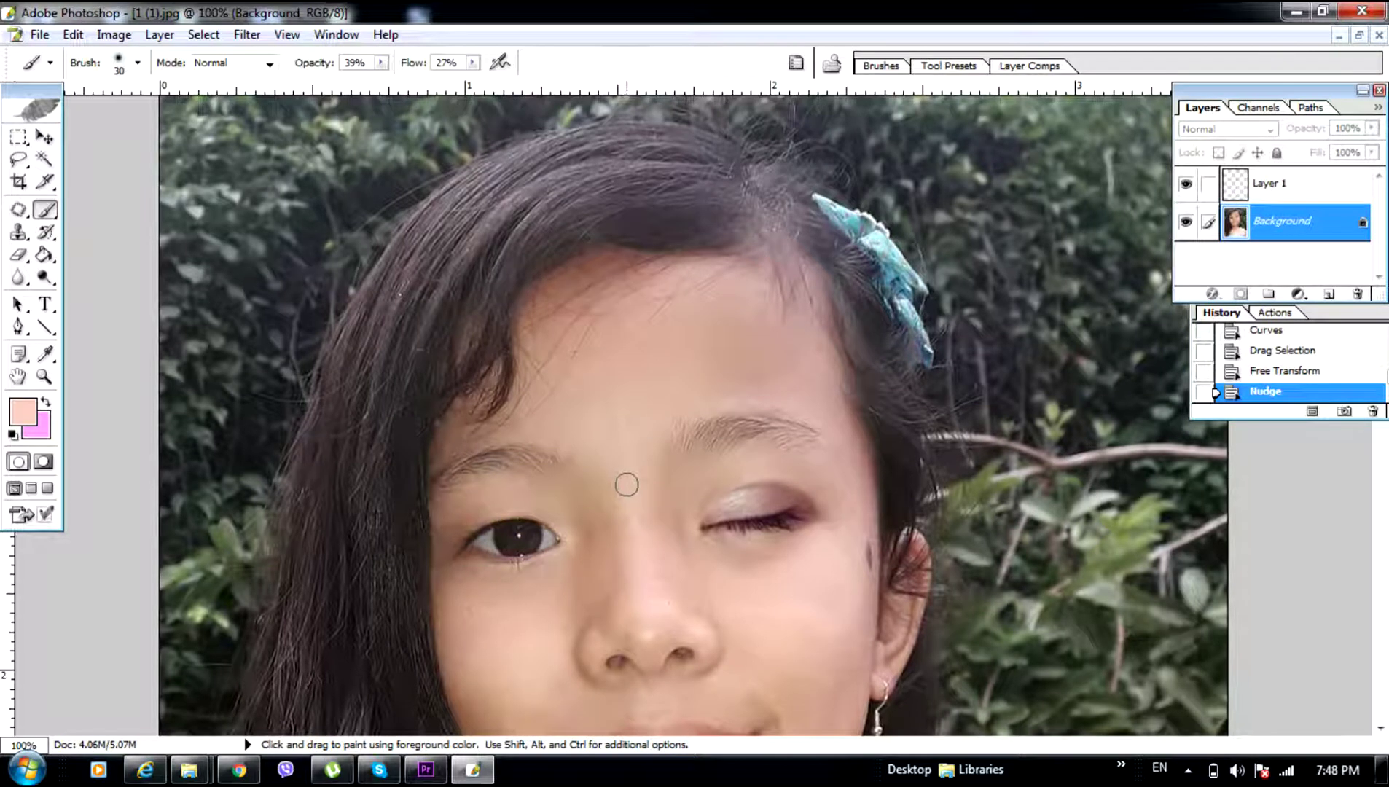
left_click(628, 481, "alt")
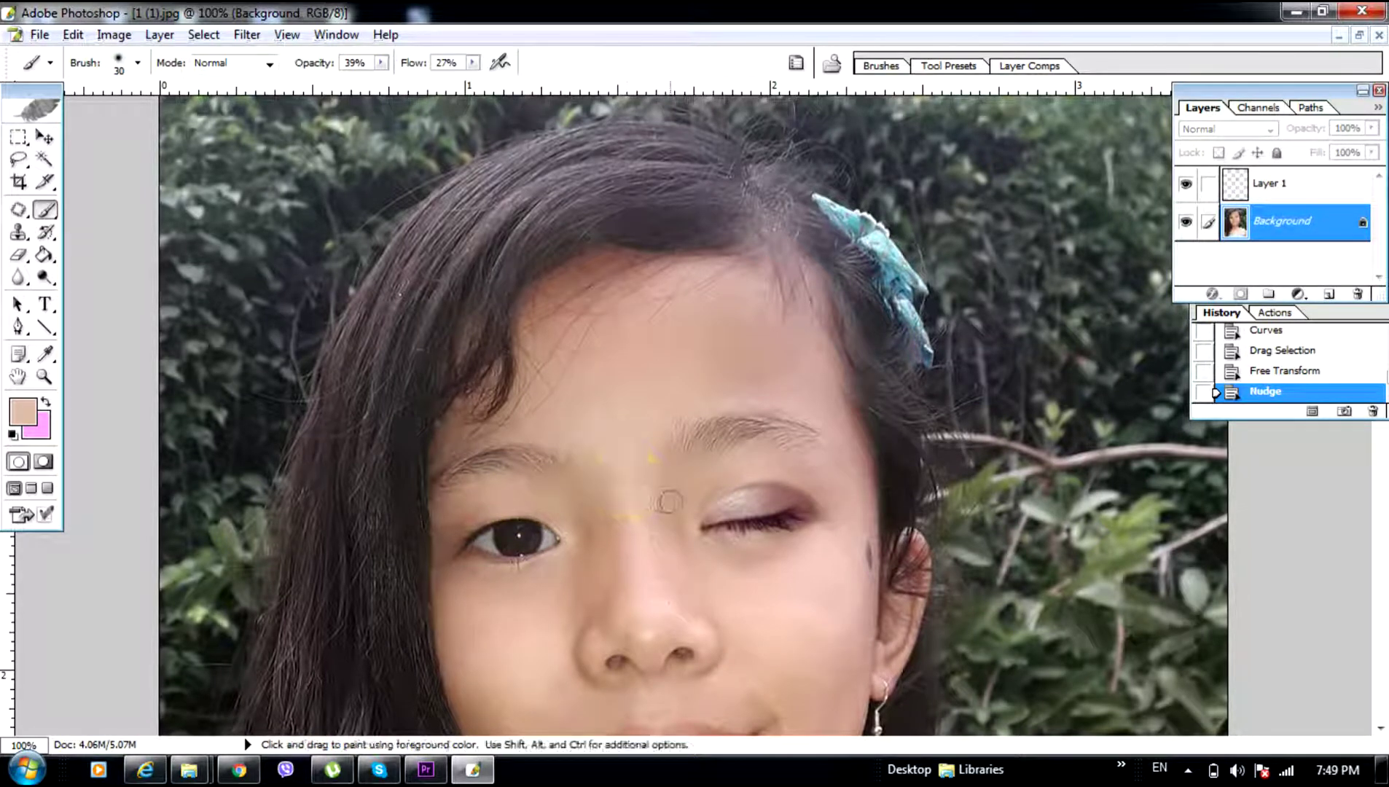
left_click(1289, 187)
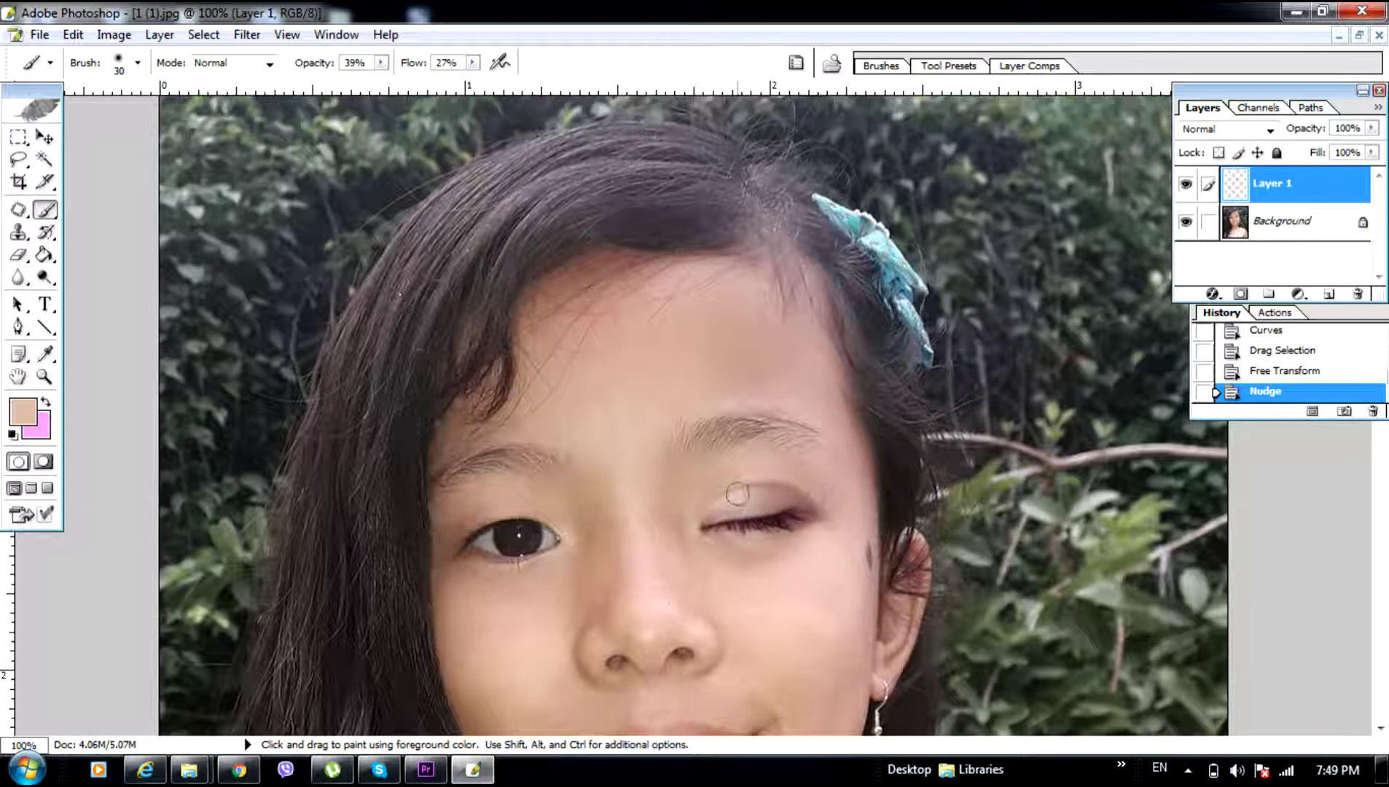
mouse_move(738, 494)
left_mouse_down()
mouse_move(790, 481)
mouse_move(711, 508)
left_mouse_up()
left_click(788, 485)
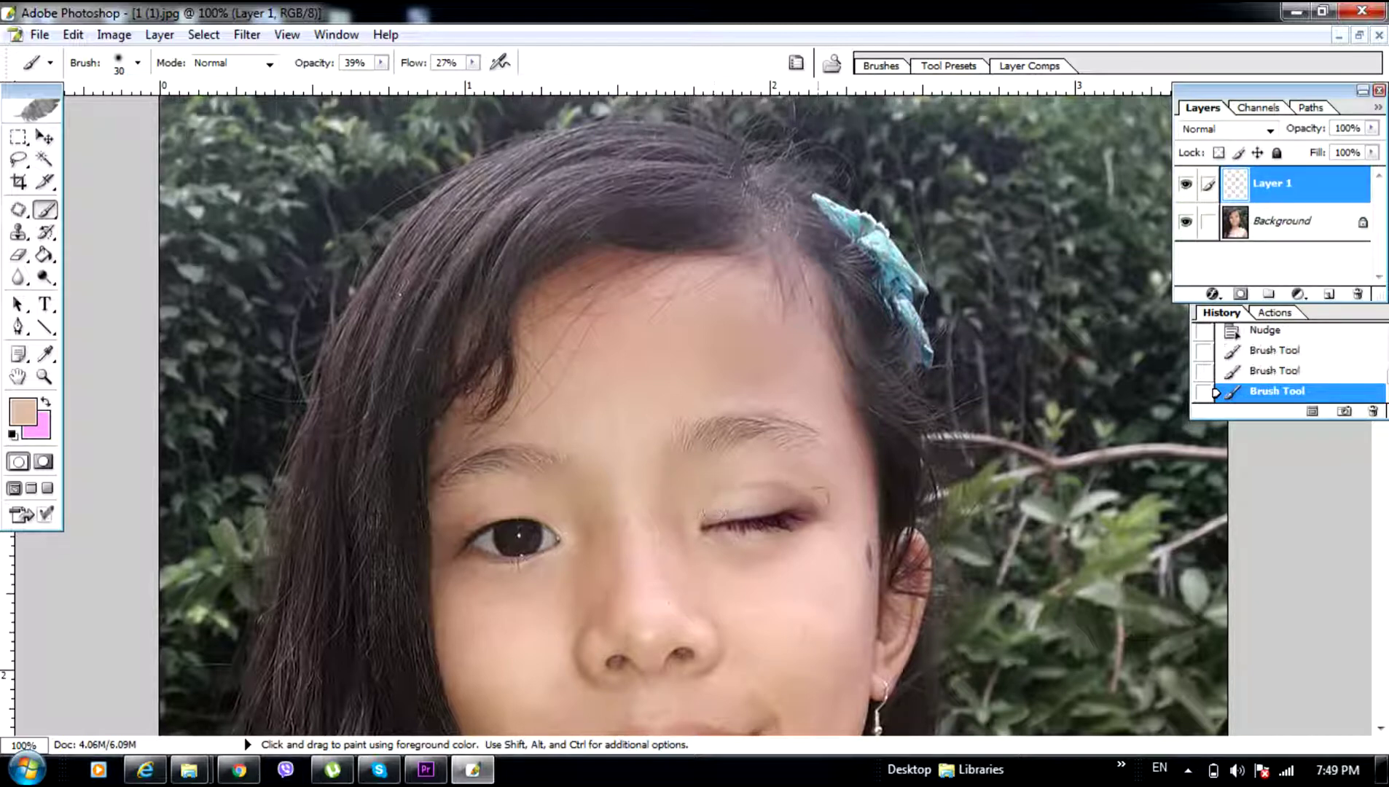
left_click_drag(811, 494, 819, 518)
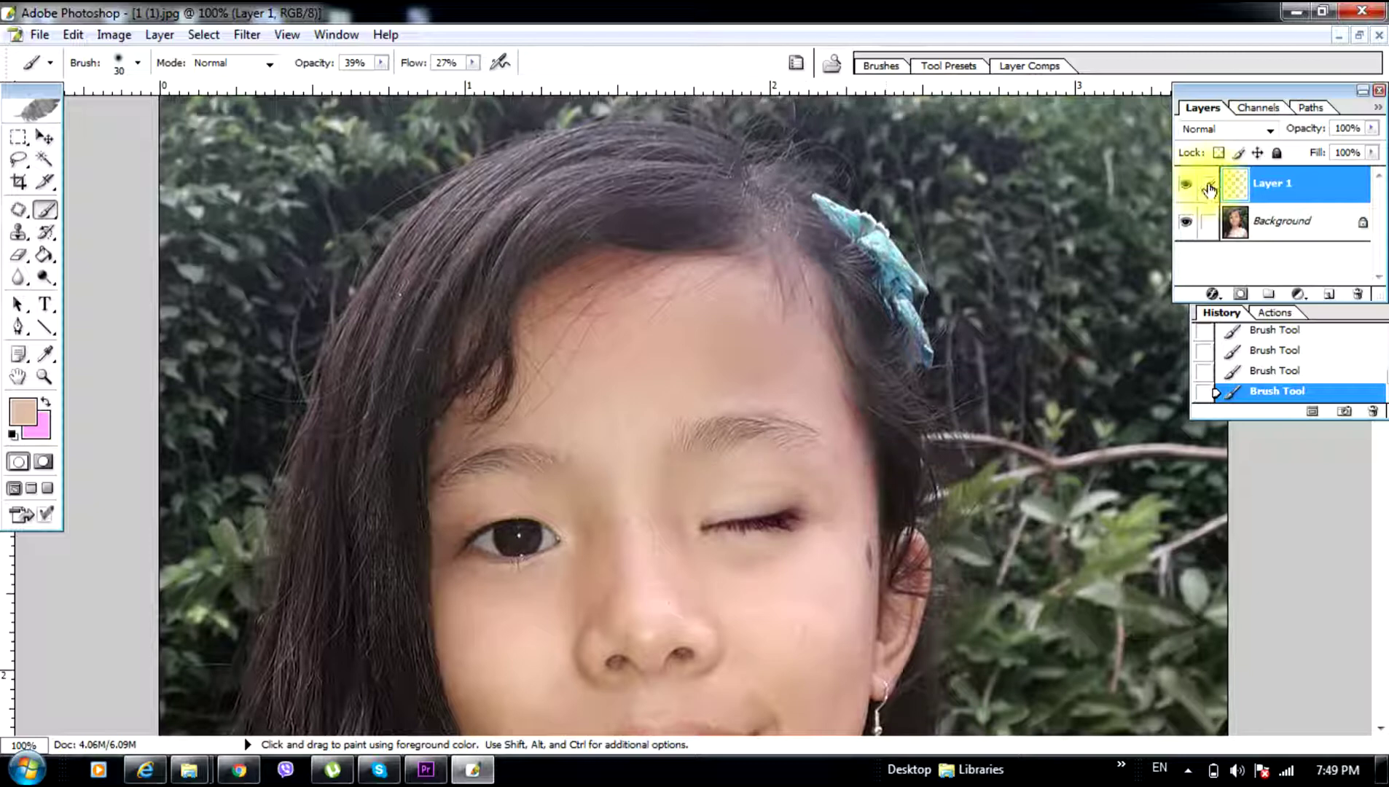
left_click(1187, 185)
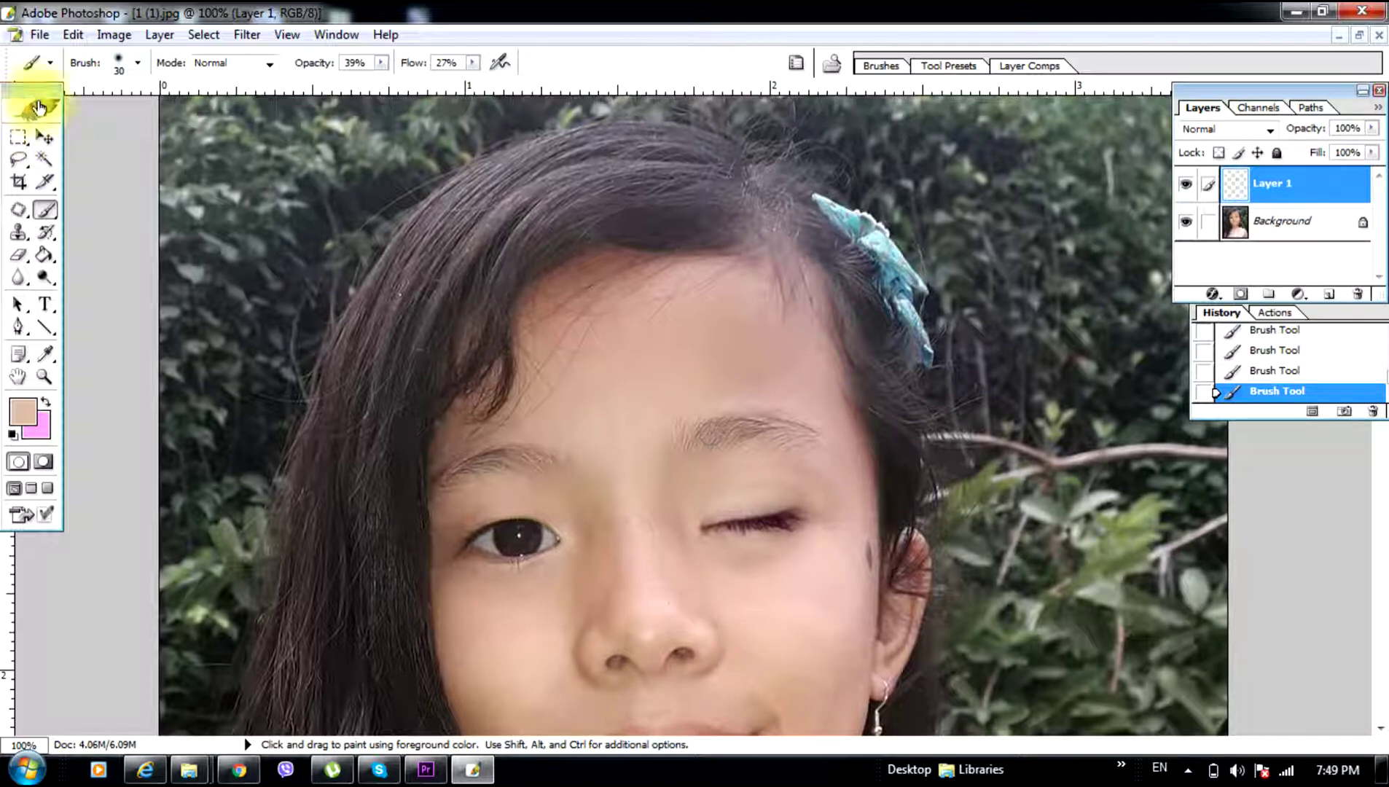
Step: Move the photo to ImageReady, enlarge its window and zoom in on the closed eye
left_click(48, 516)
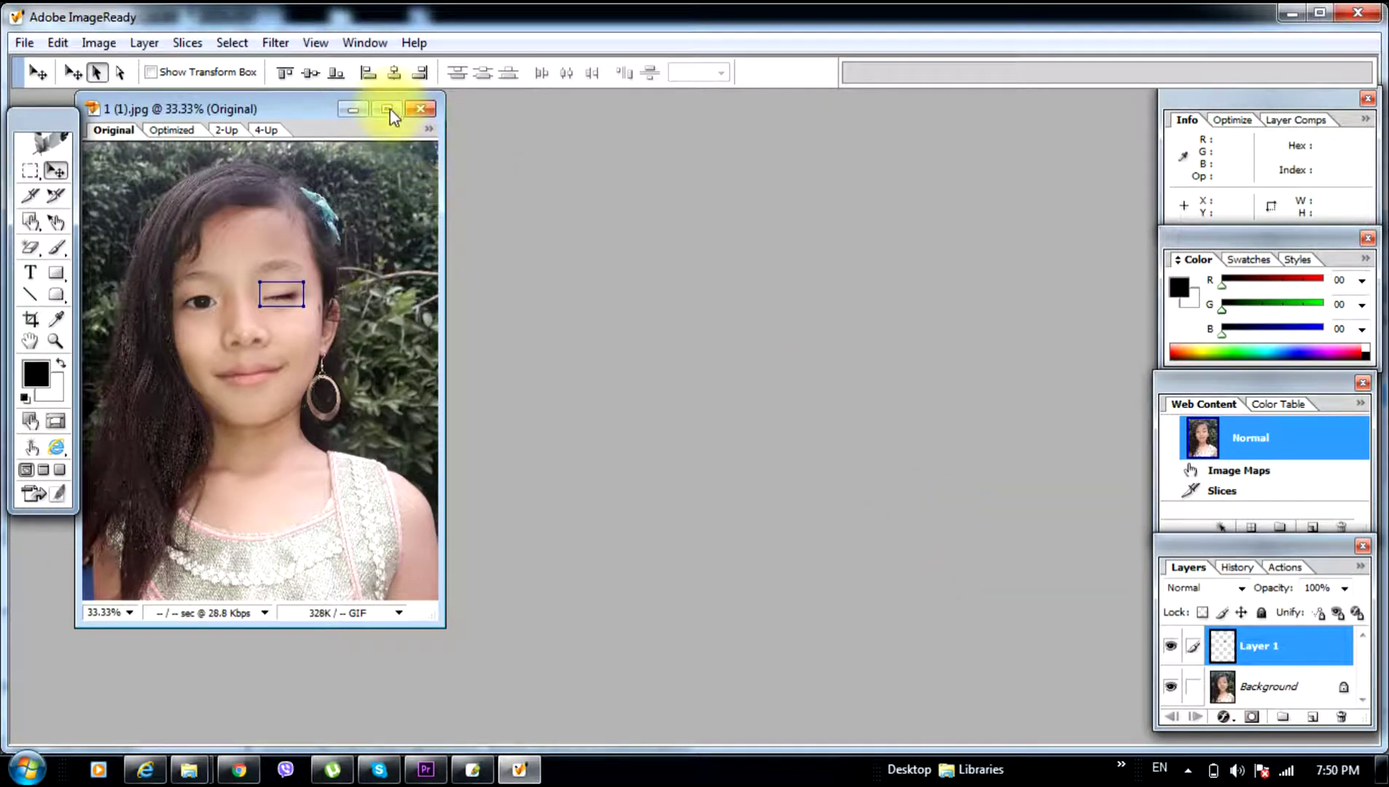
left_click_drag(434, 619, 665, 736)
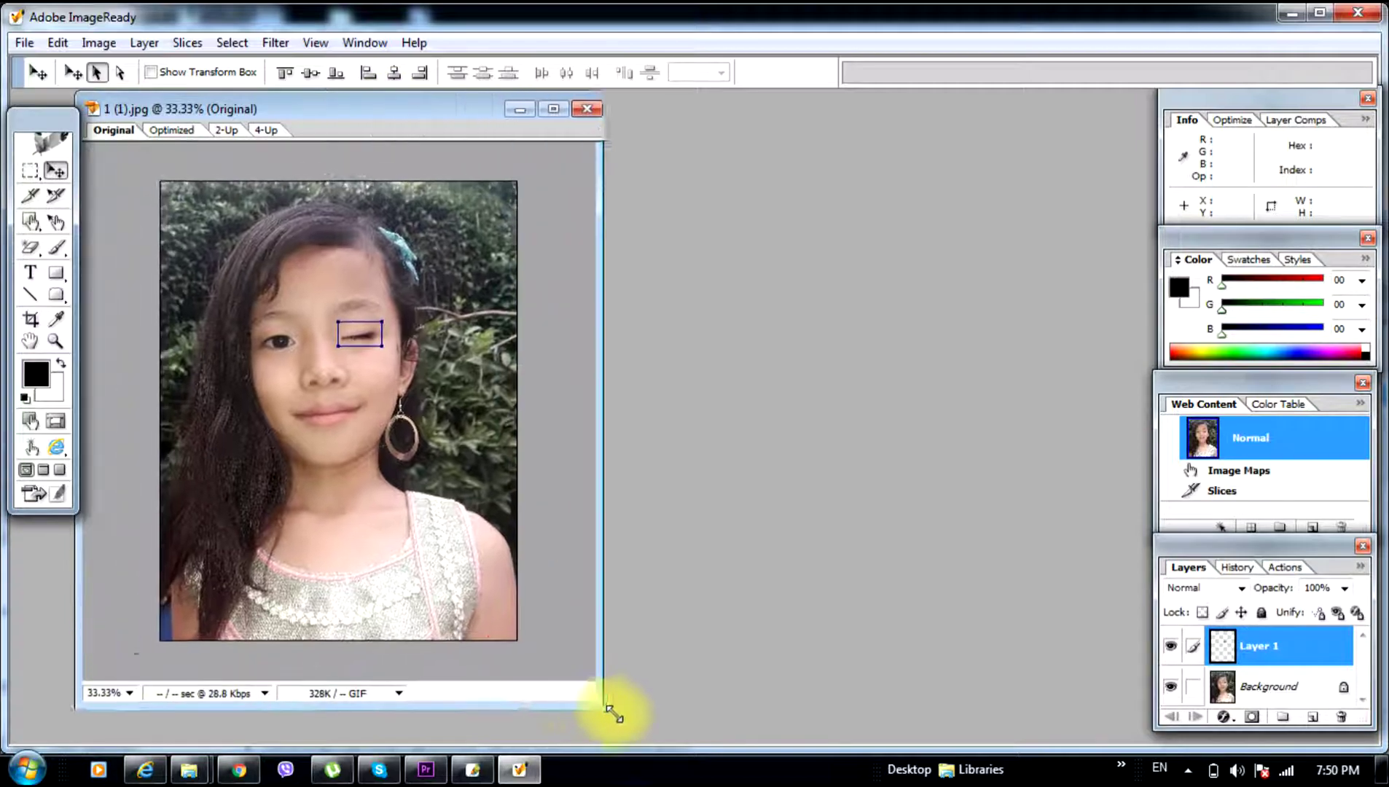
left_click(56, 341)
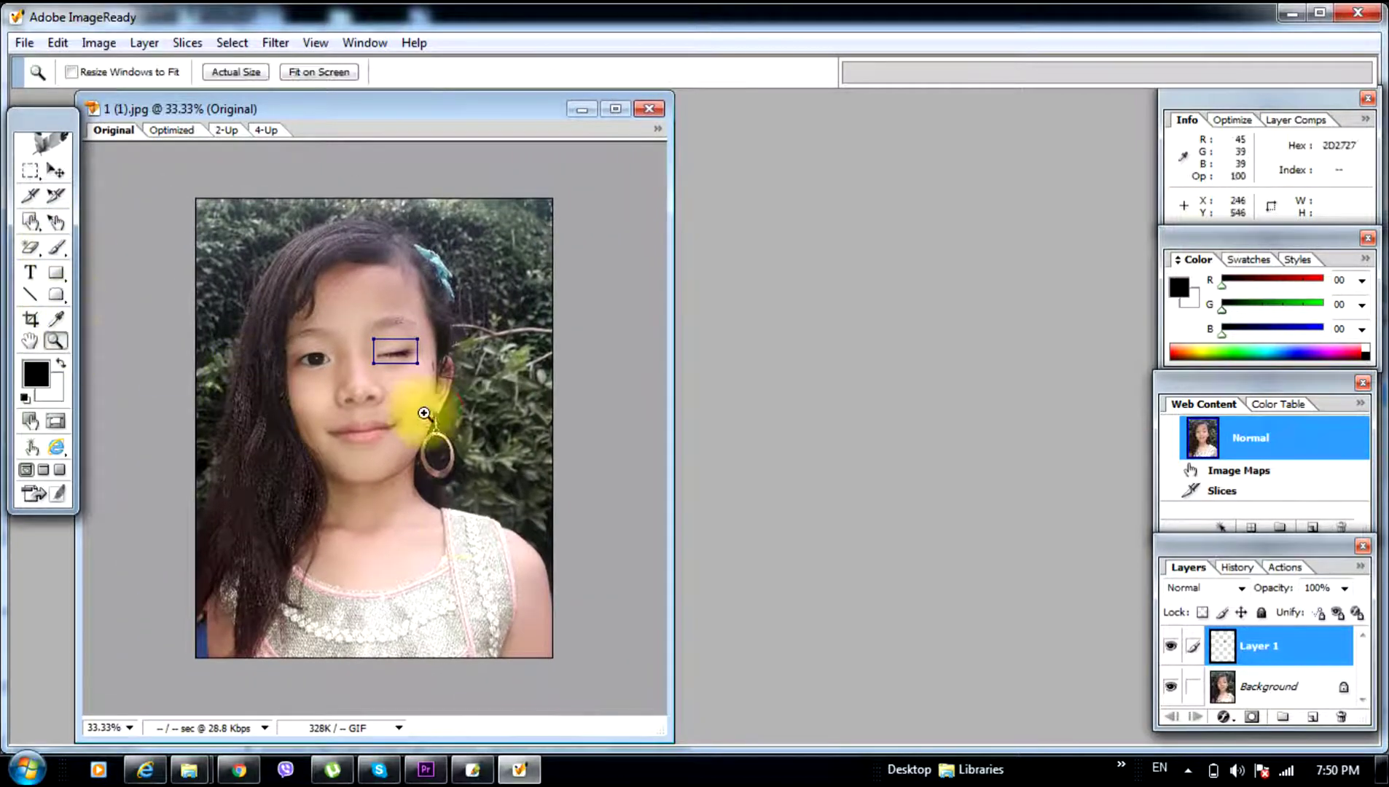
left_click(427, 417)
left_click(427, 417)
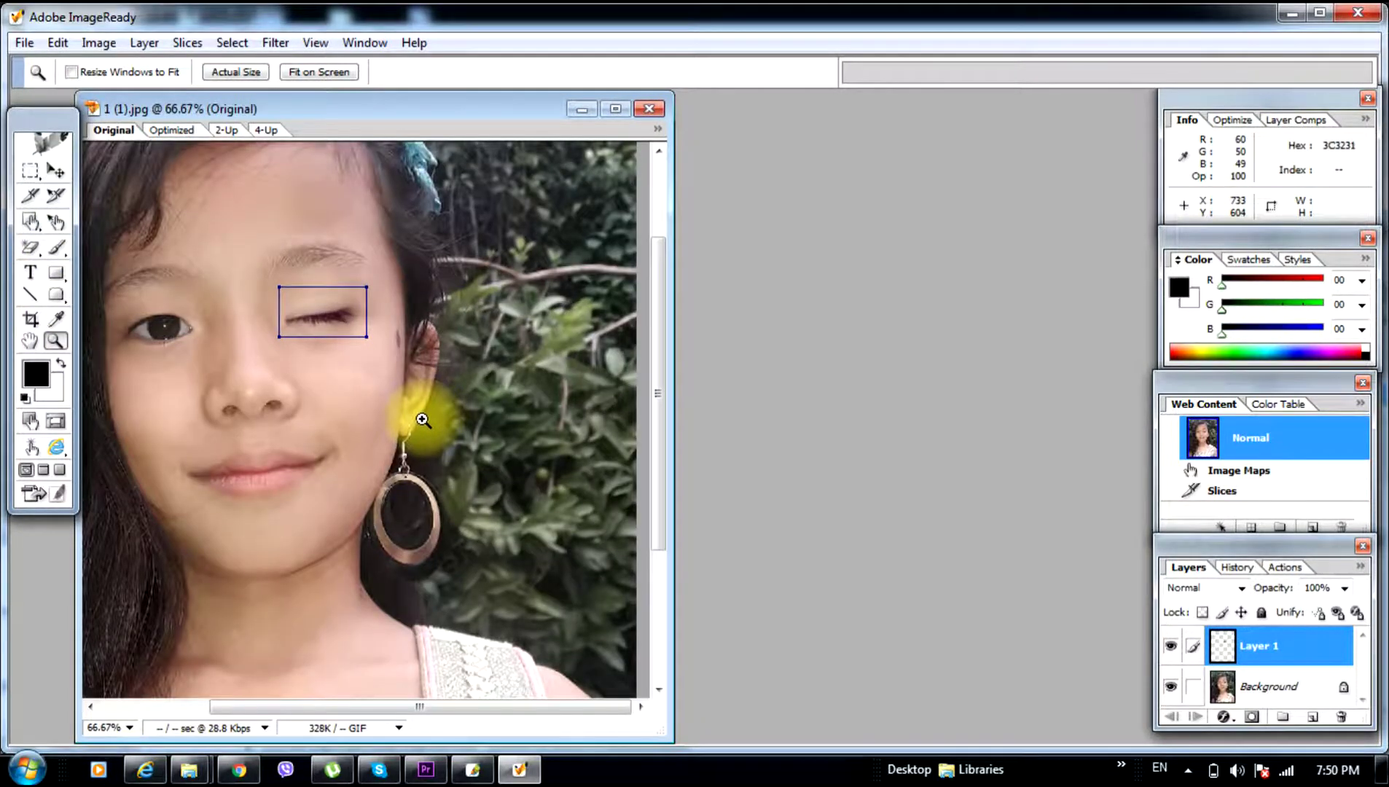
left_click(427, 416)
left_click_drag(319, 346, 495, 430)
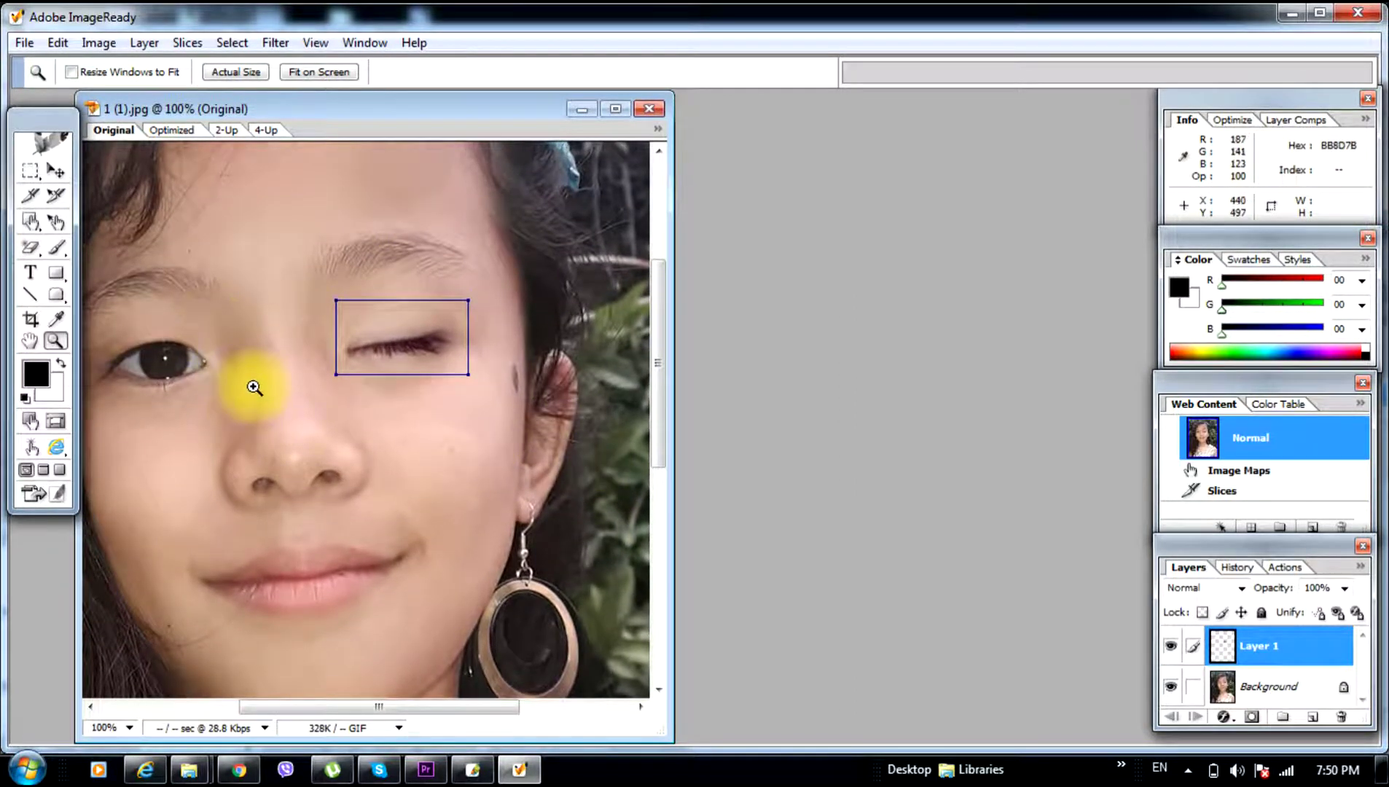
Step: Show the Animation panel and duplicate the first frame into a second frame
left_click(357, 44)
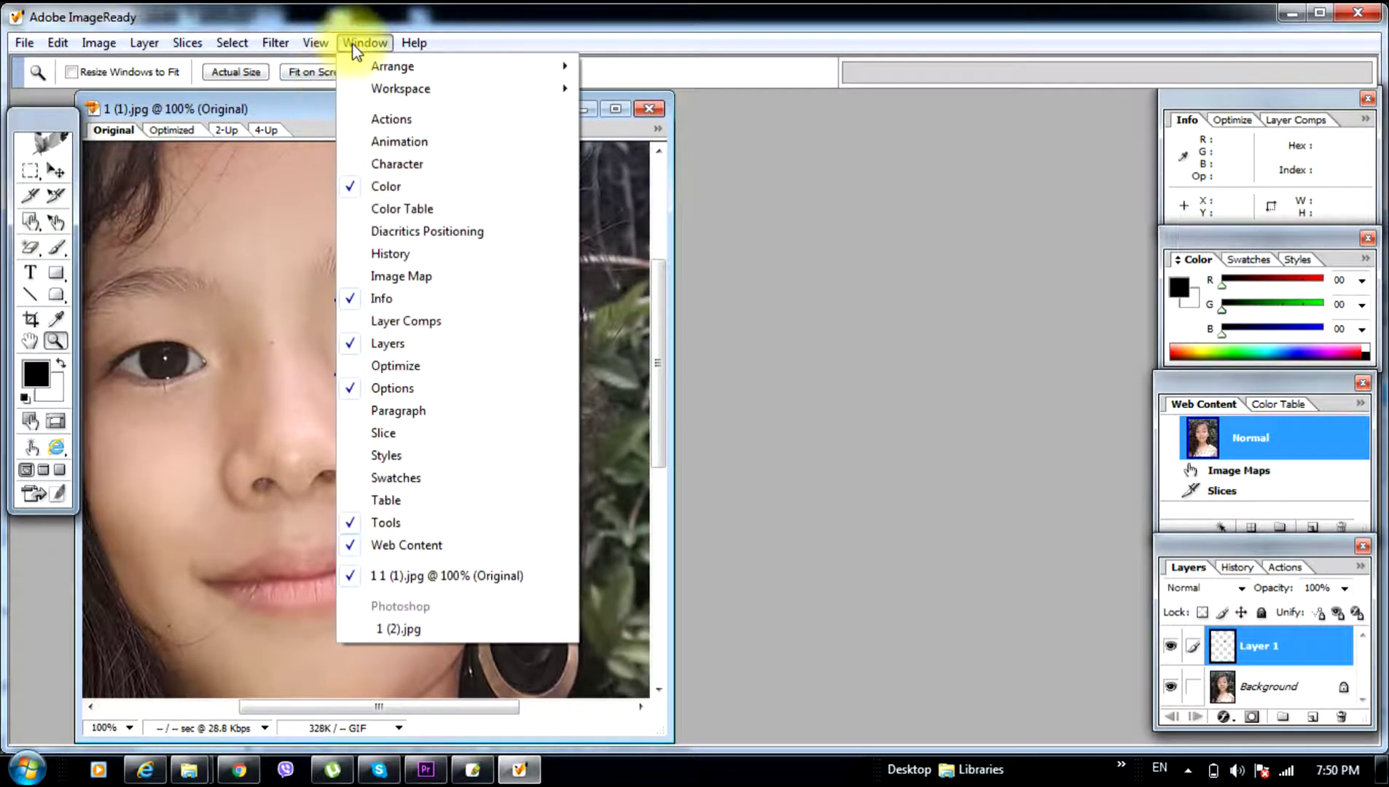
left_click(378, 143)
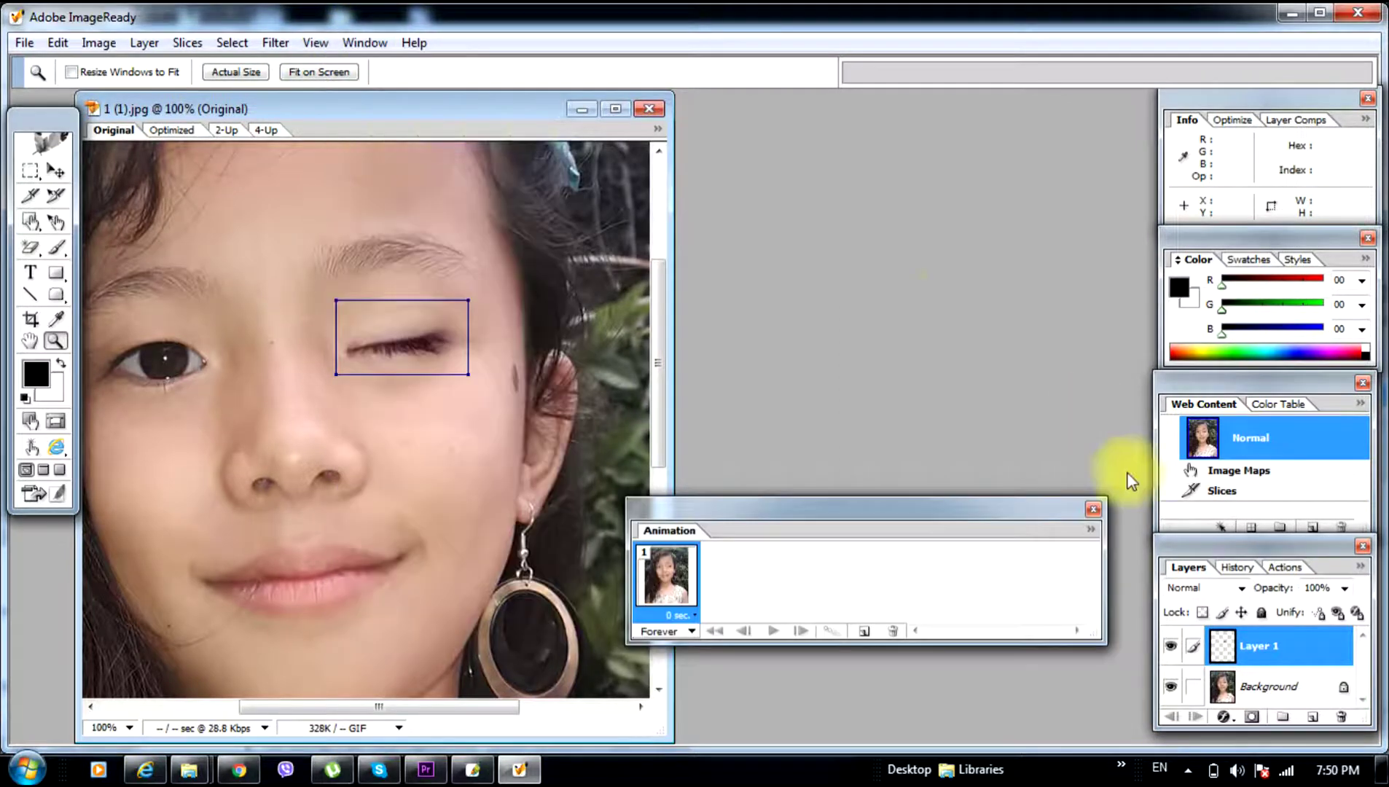
mouse_move(790, 511)
left_mouse_down()
mouse_move(836, 486)
mouse_move(801, 479)
left_mouse_up()
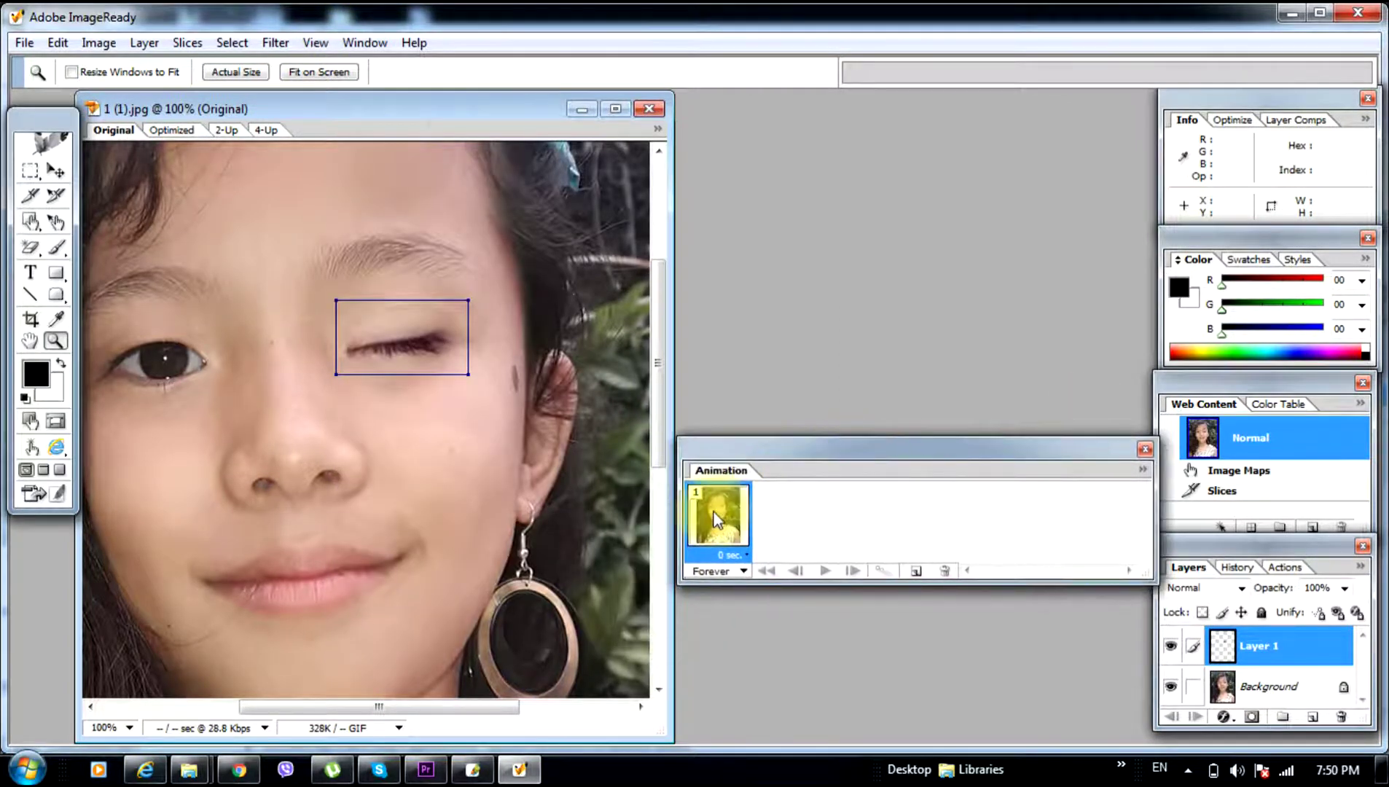
left_click_drag(714, 520, 920, 581)
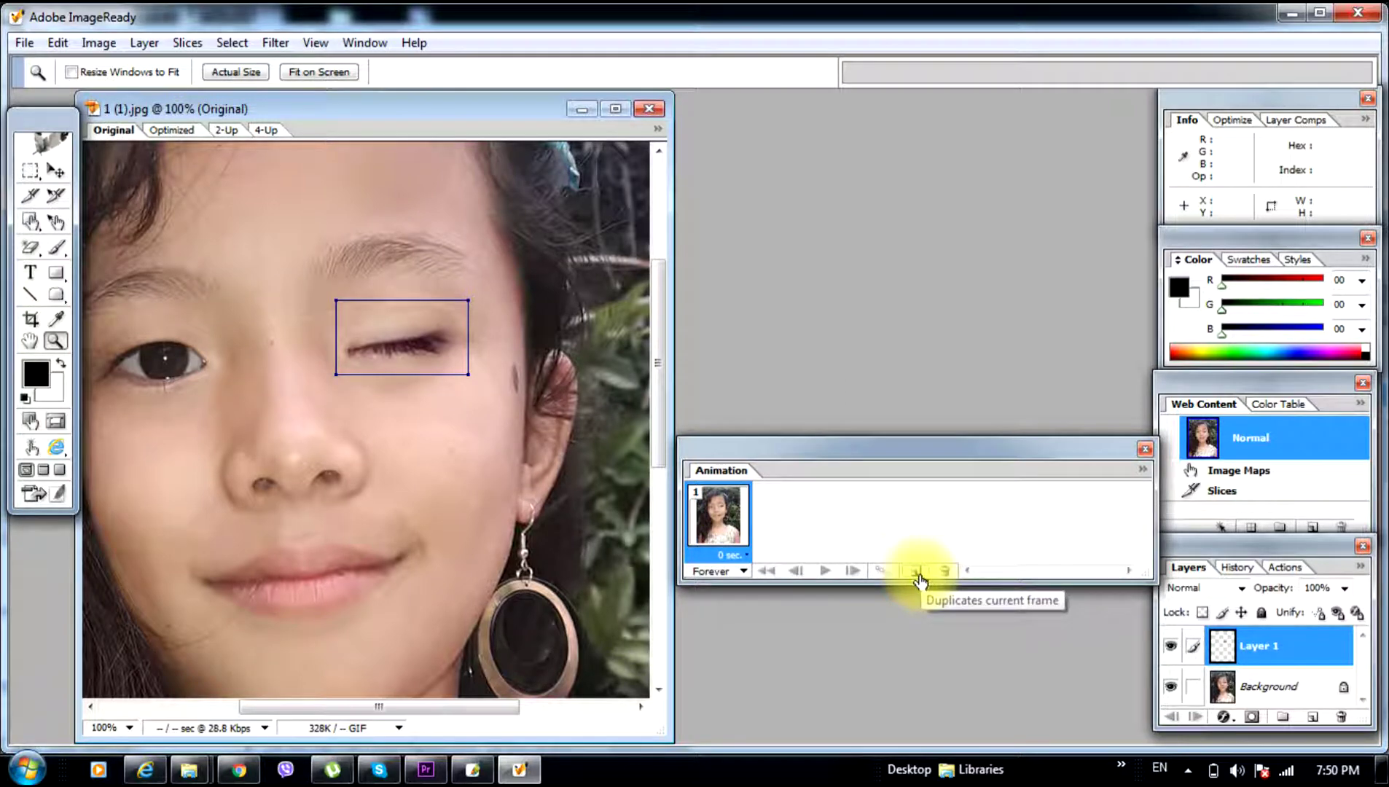
left_click(919, 580)
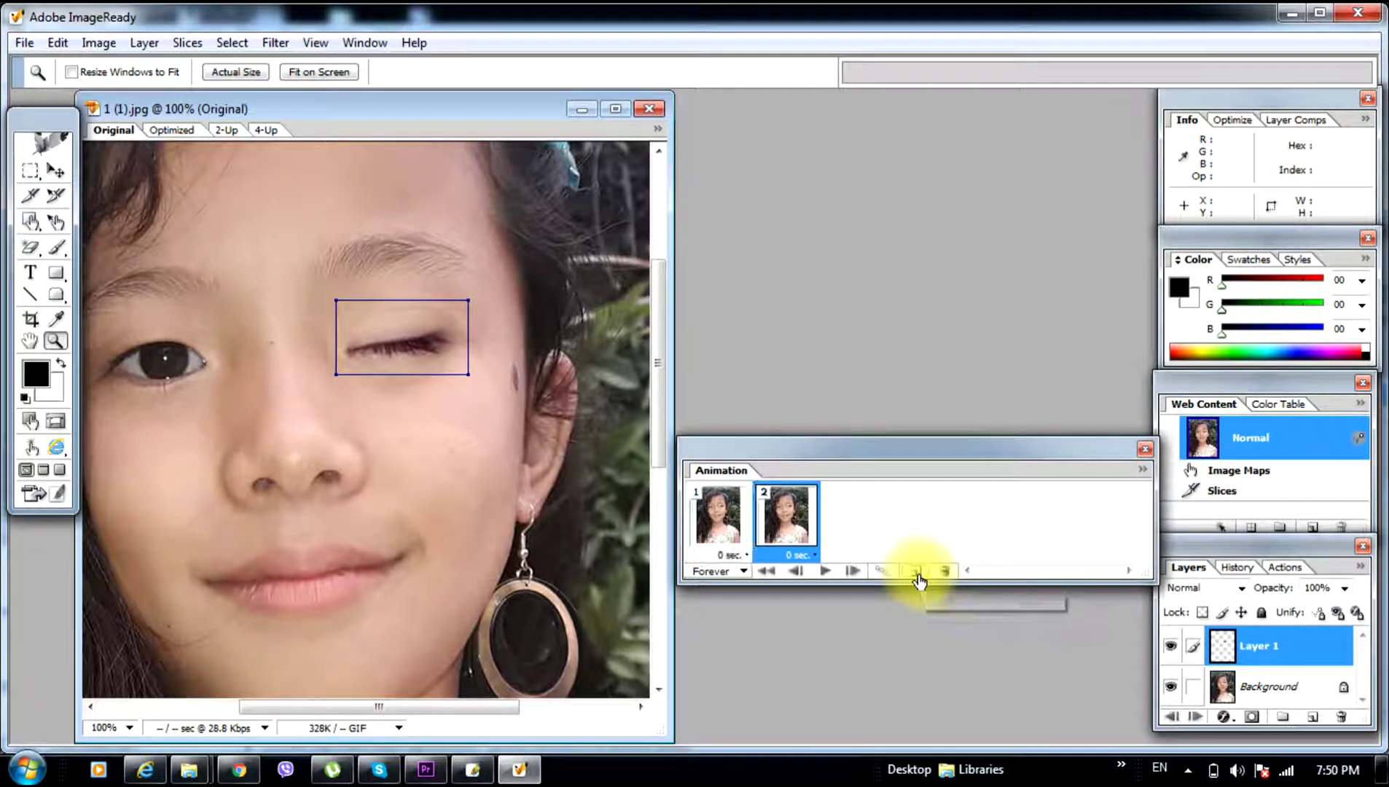
Step: Hide Layer 1 in frame 2 so it shows the open eye, then check both frames
left_click(729, 518)
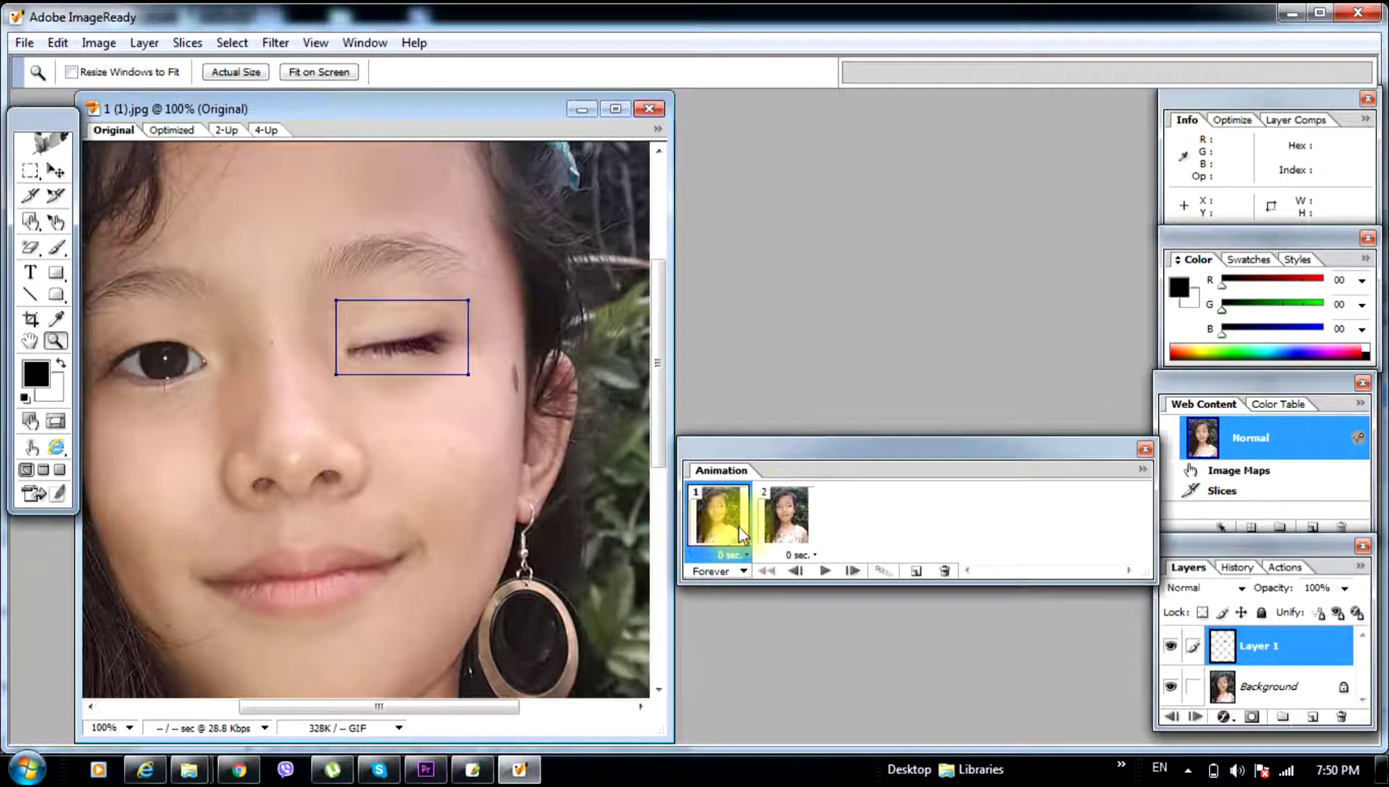
left_click(791, 519)
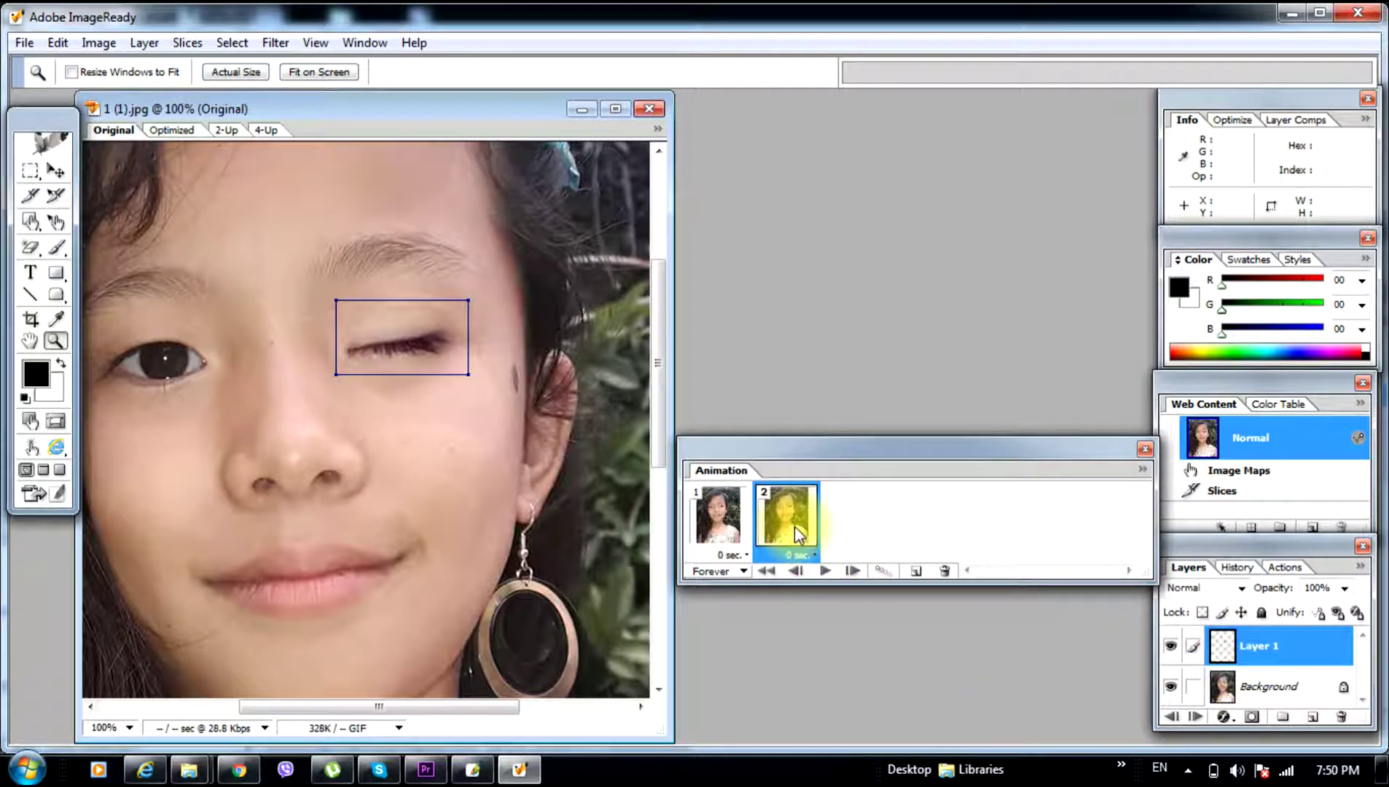
left_click(1171, 647)
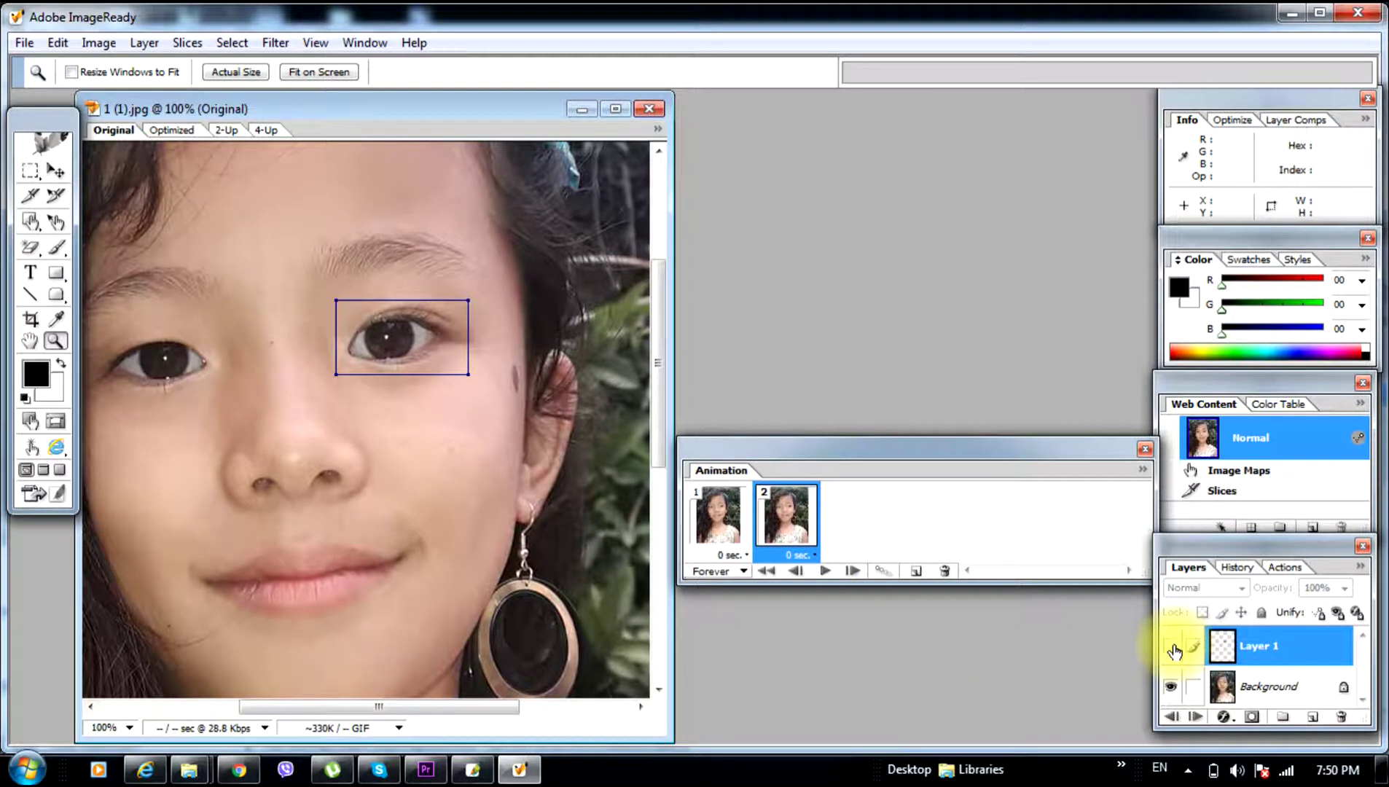
left_click(717, 521)
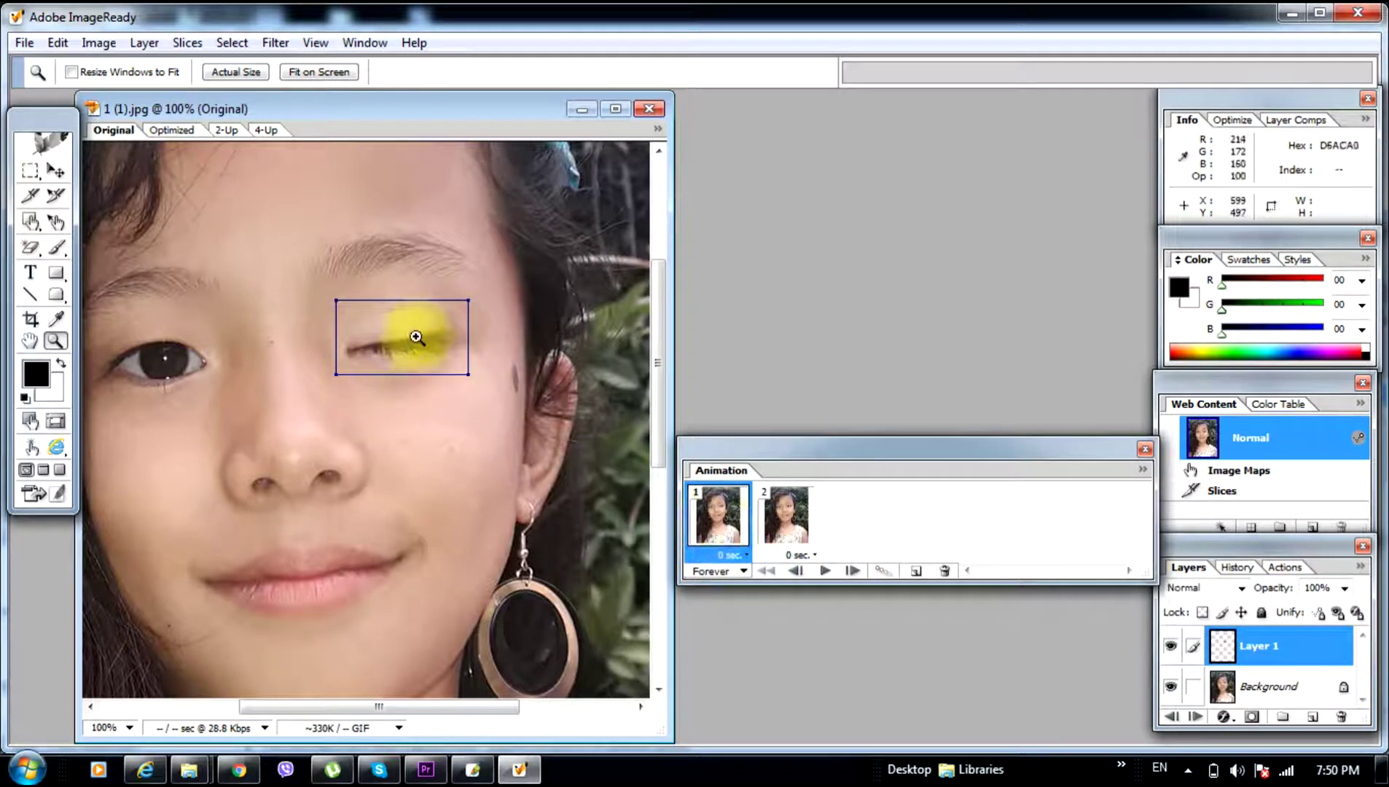
left_click(794, 530)
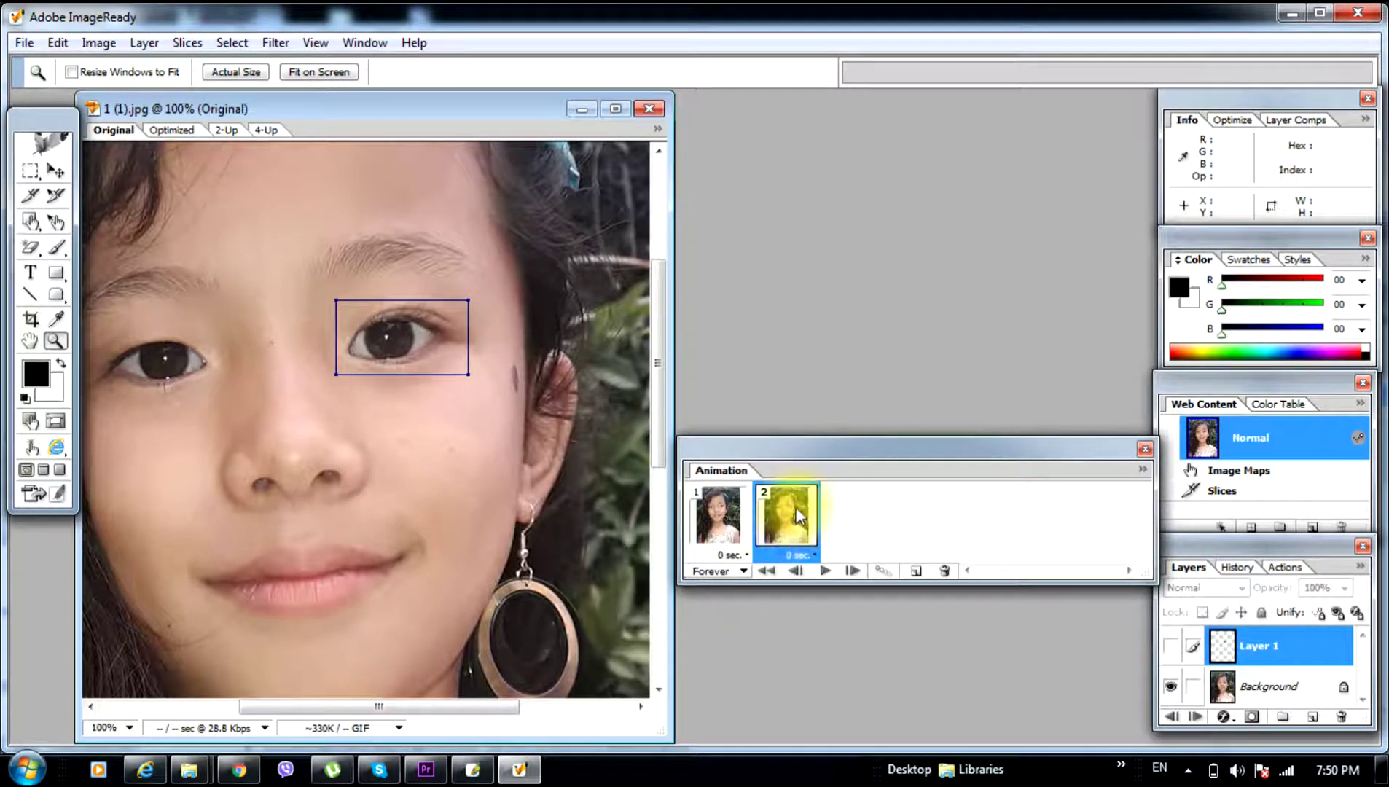
Step: Set both frames' delay to 0.5 seconds and play, then stop, the blink preview
left_click(747, 557)
left_click(725, 390)
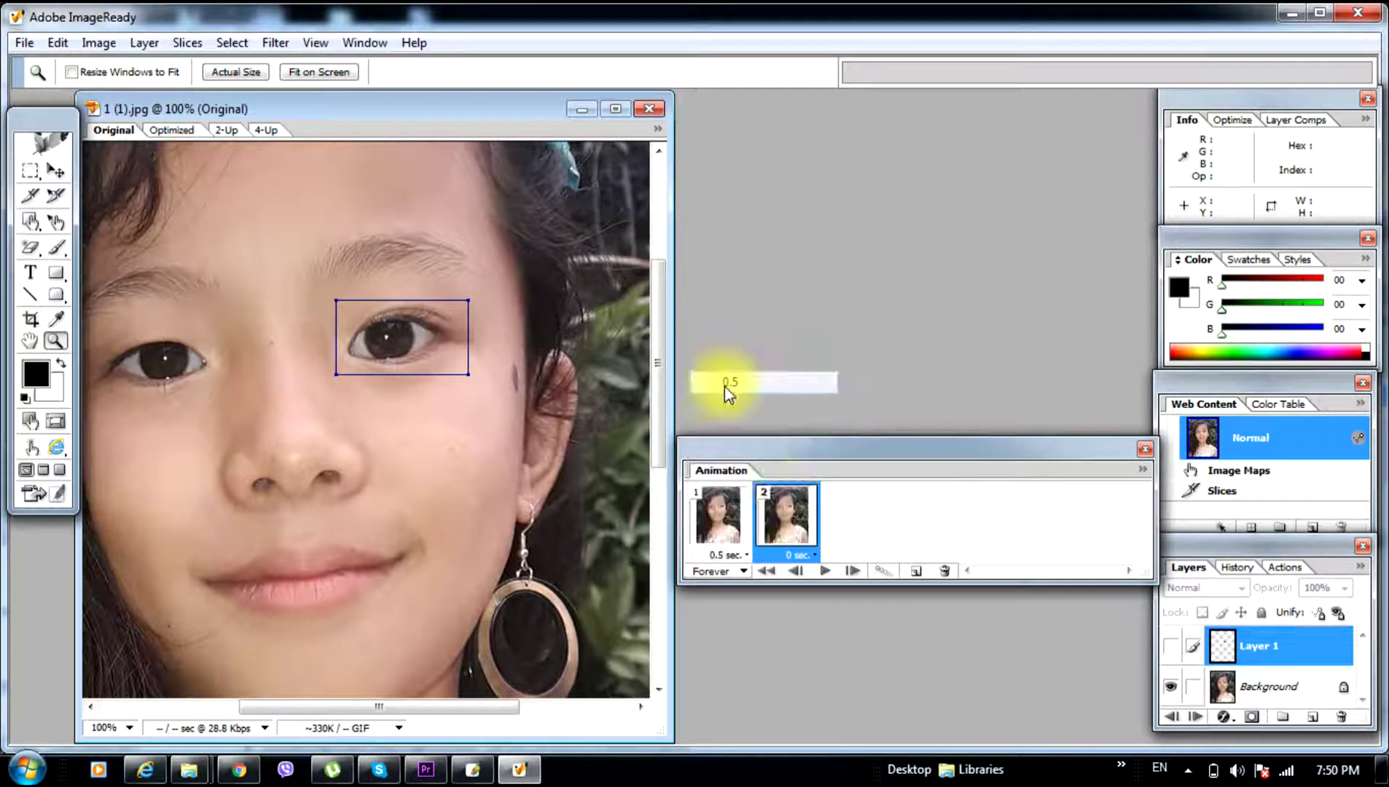
left_click(814, 555)
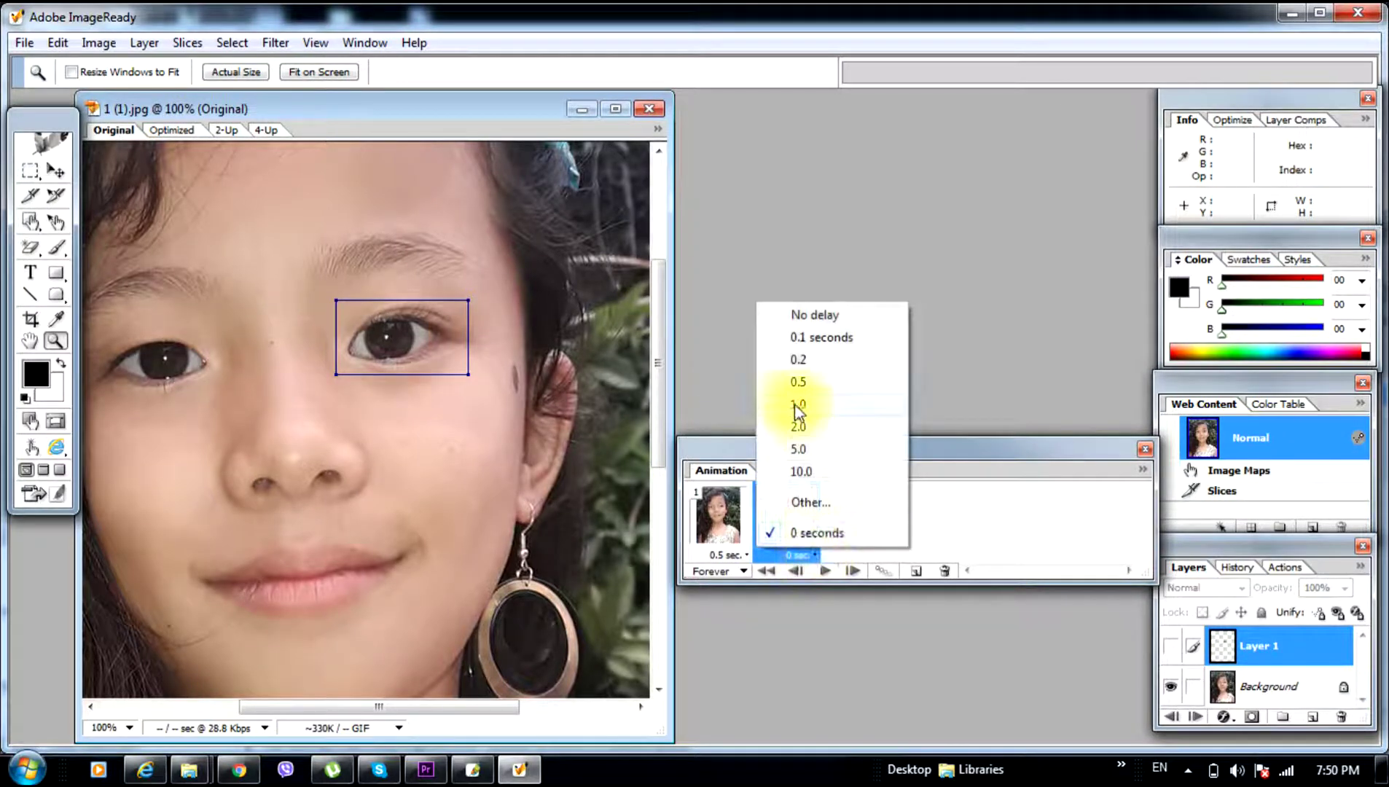
left_click(796, 384)
left_click(827, 573)
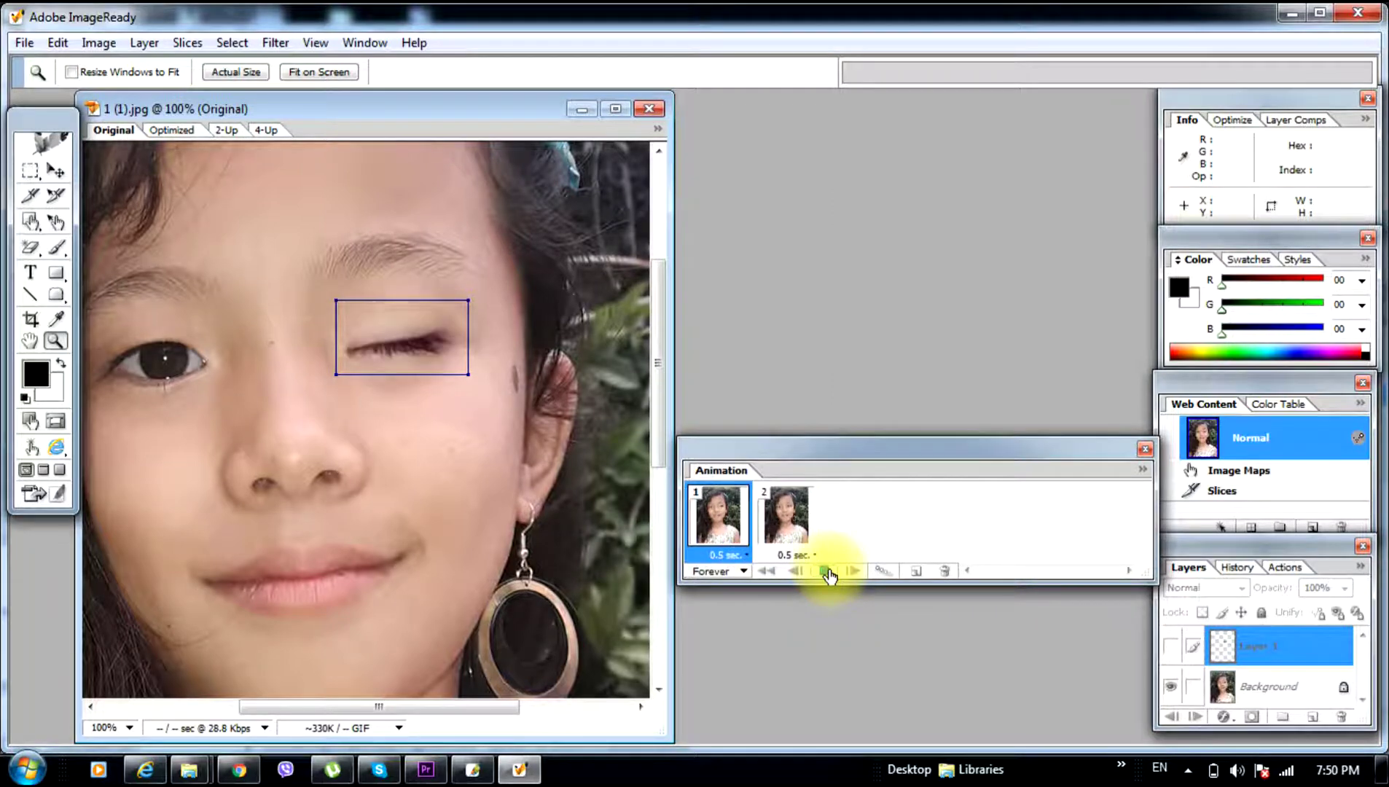
left_click(826, 573)
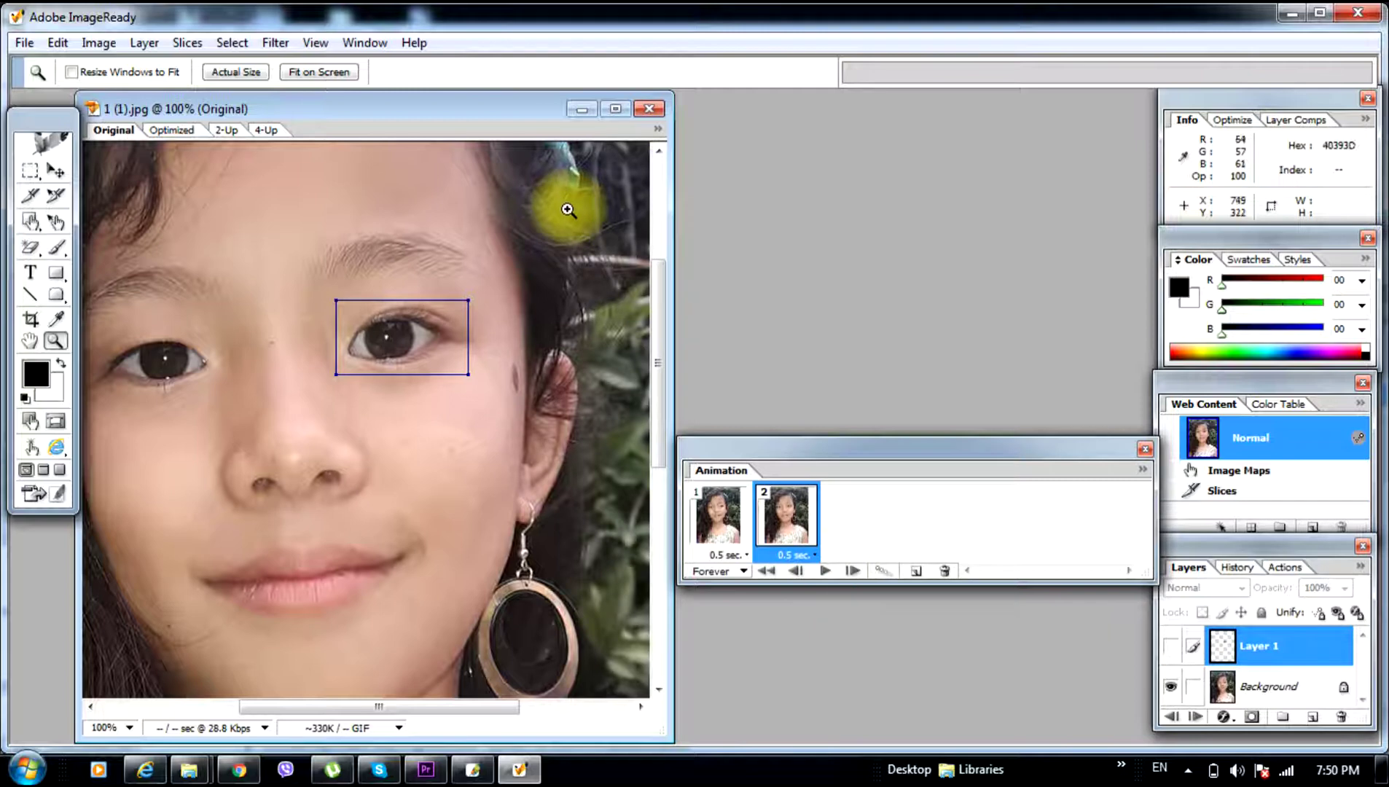
left_click(24, 44)
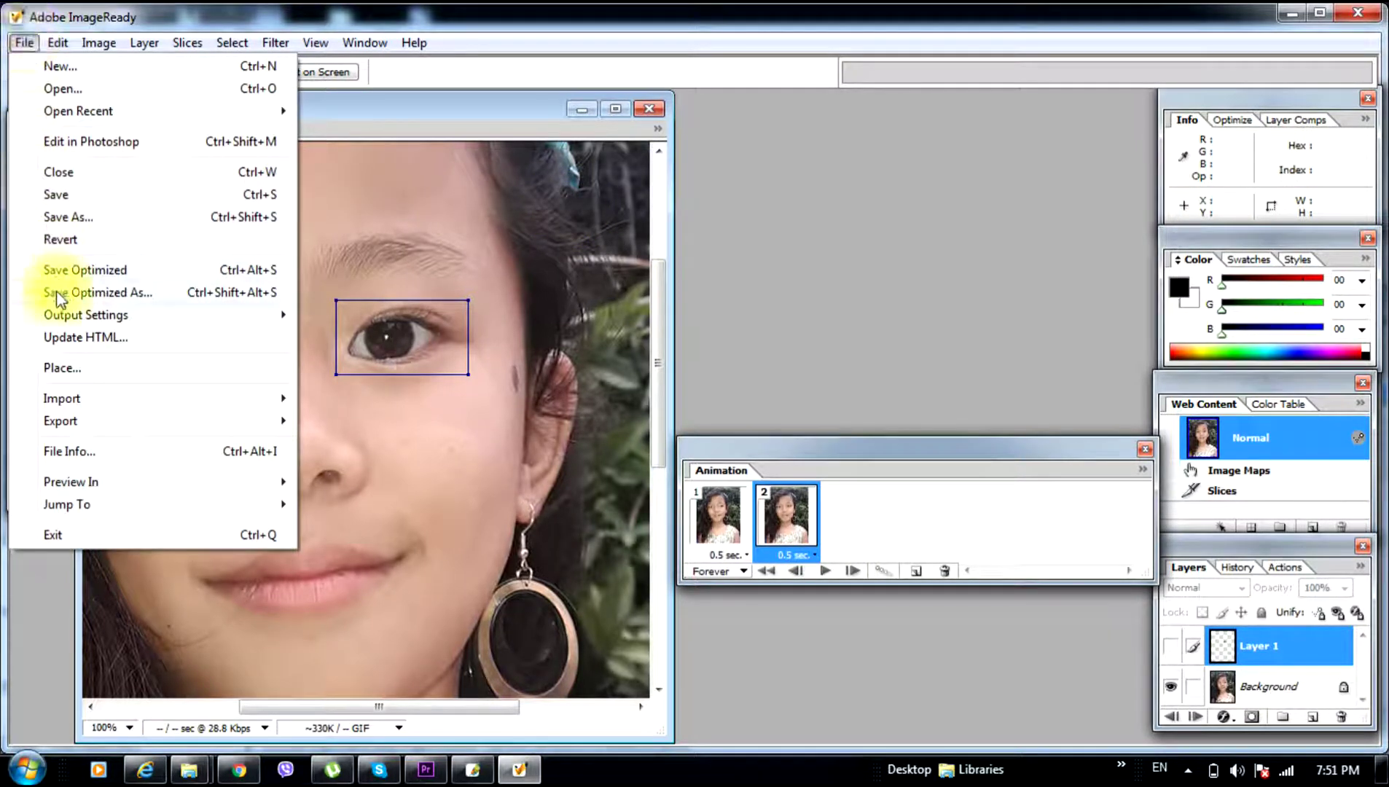
Step: Save the animation as an optimized GIF (Images Only) in Sample Pictures
left_click(58, 292)
type("suman blinking eyes")
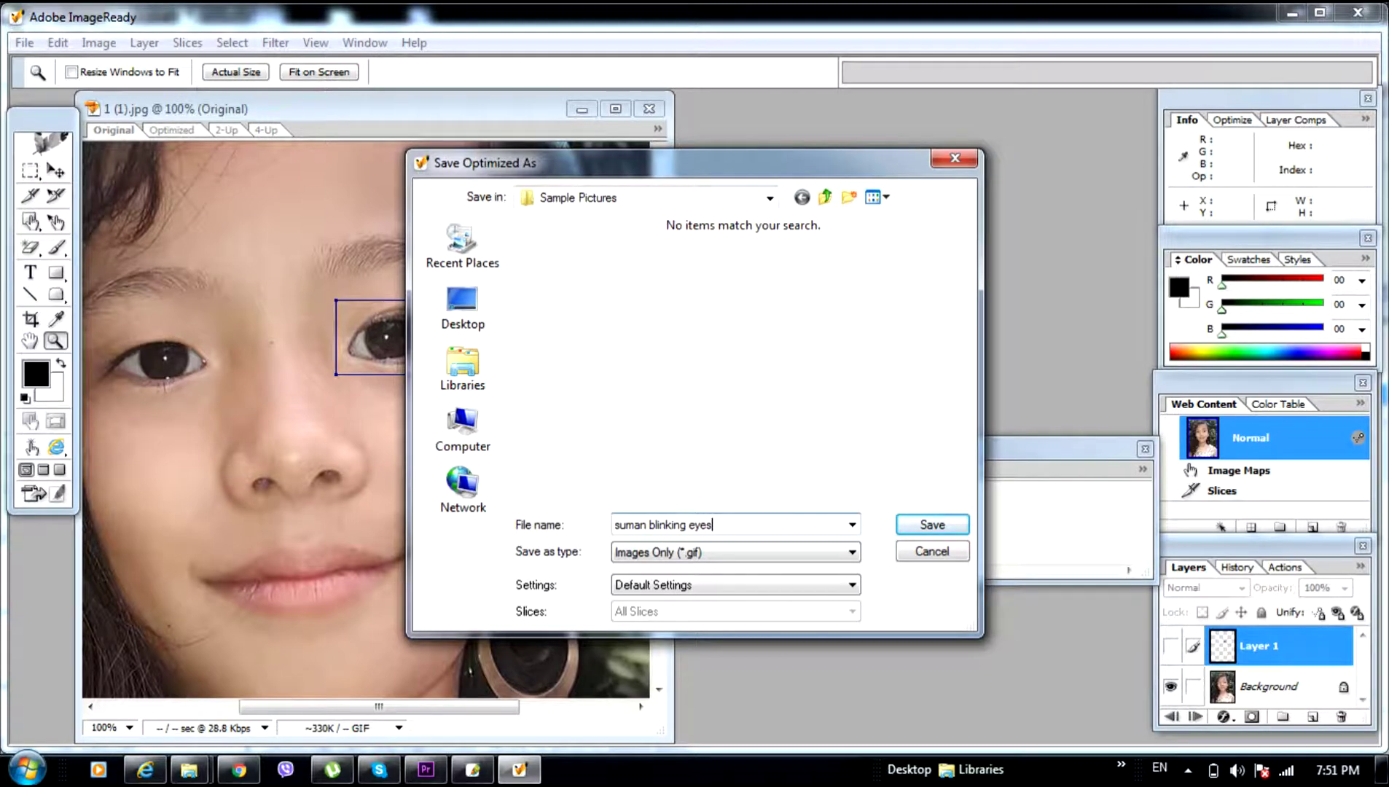
left_click(917, 528)
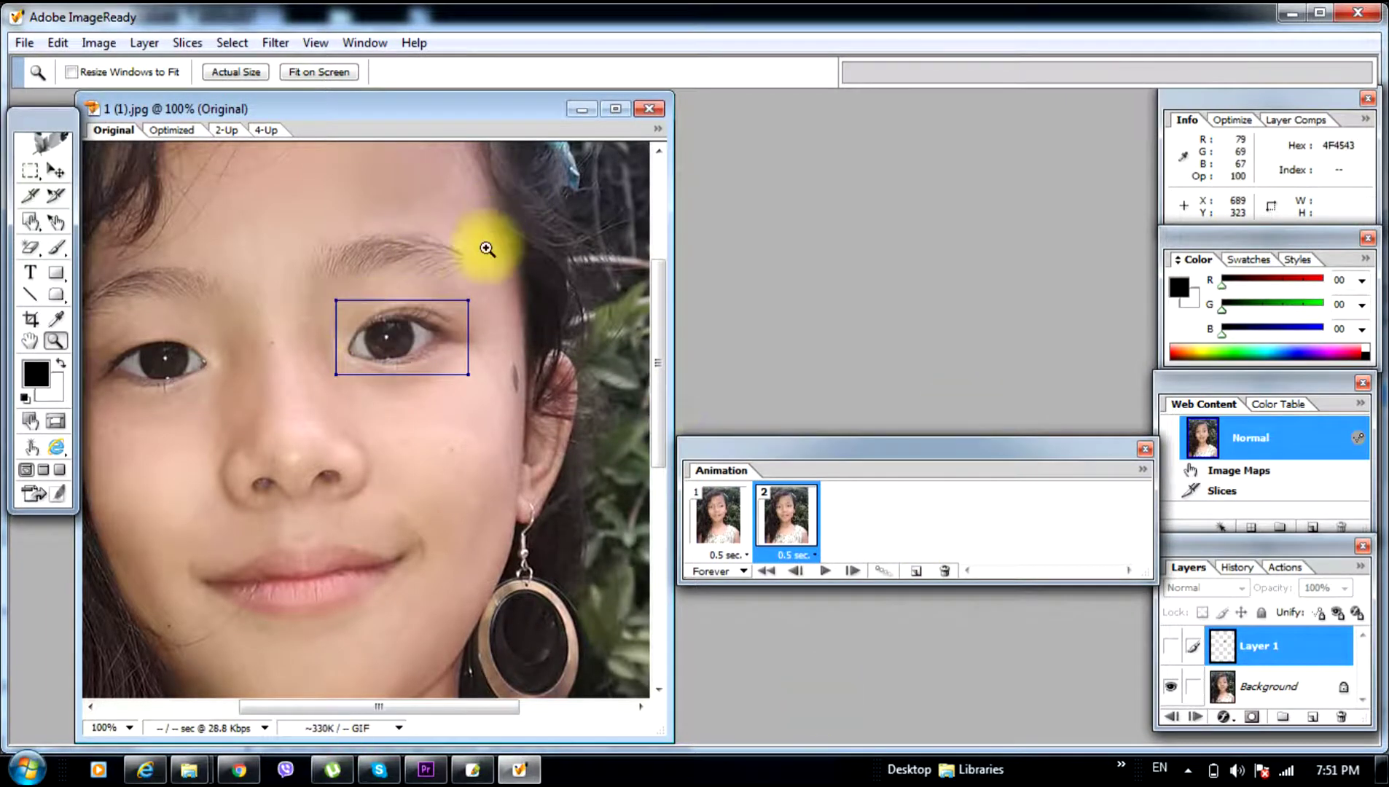
left_click_drag(413, 114, 520, 113)
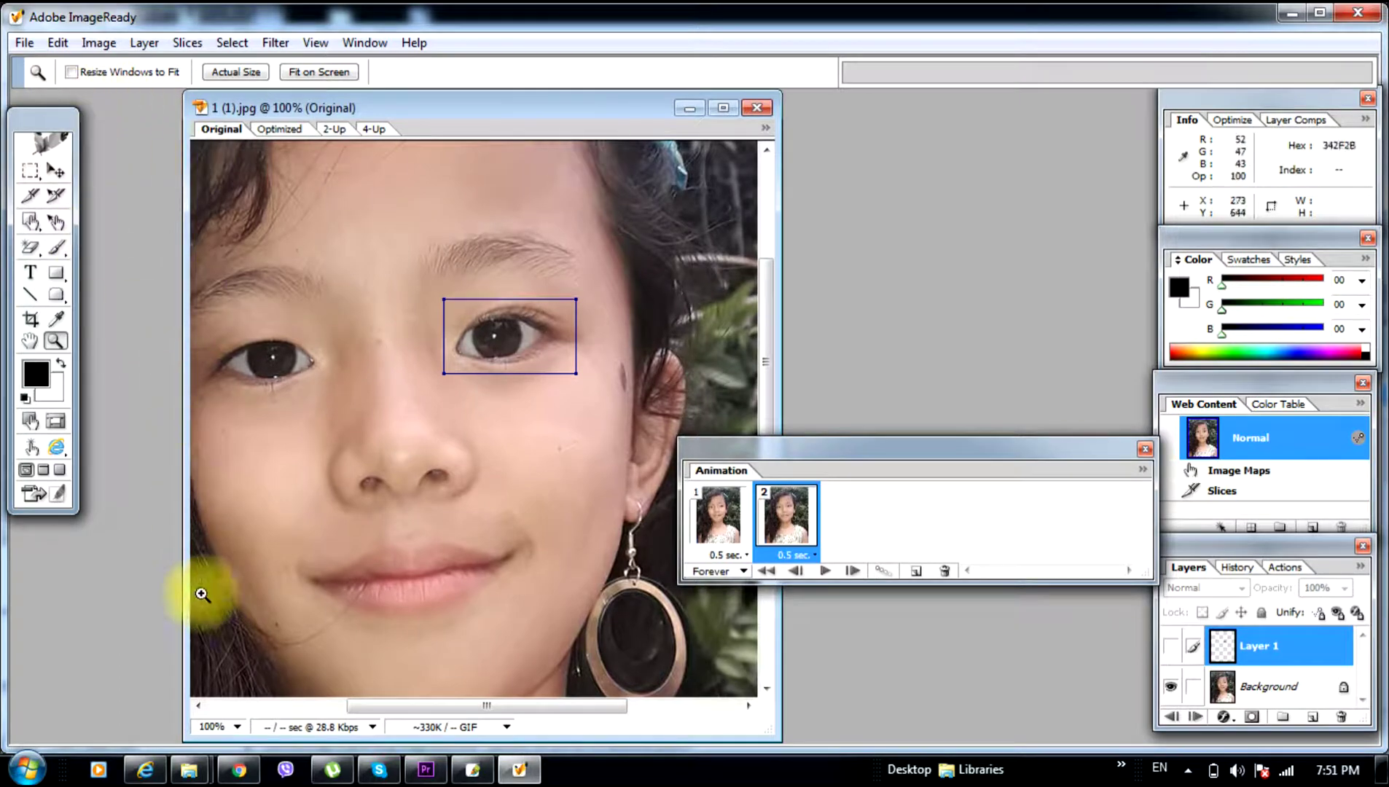
left_click(188, 769)
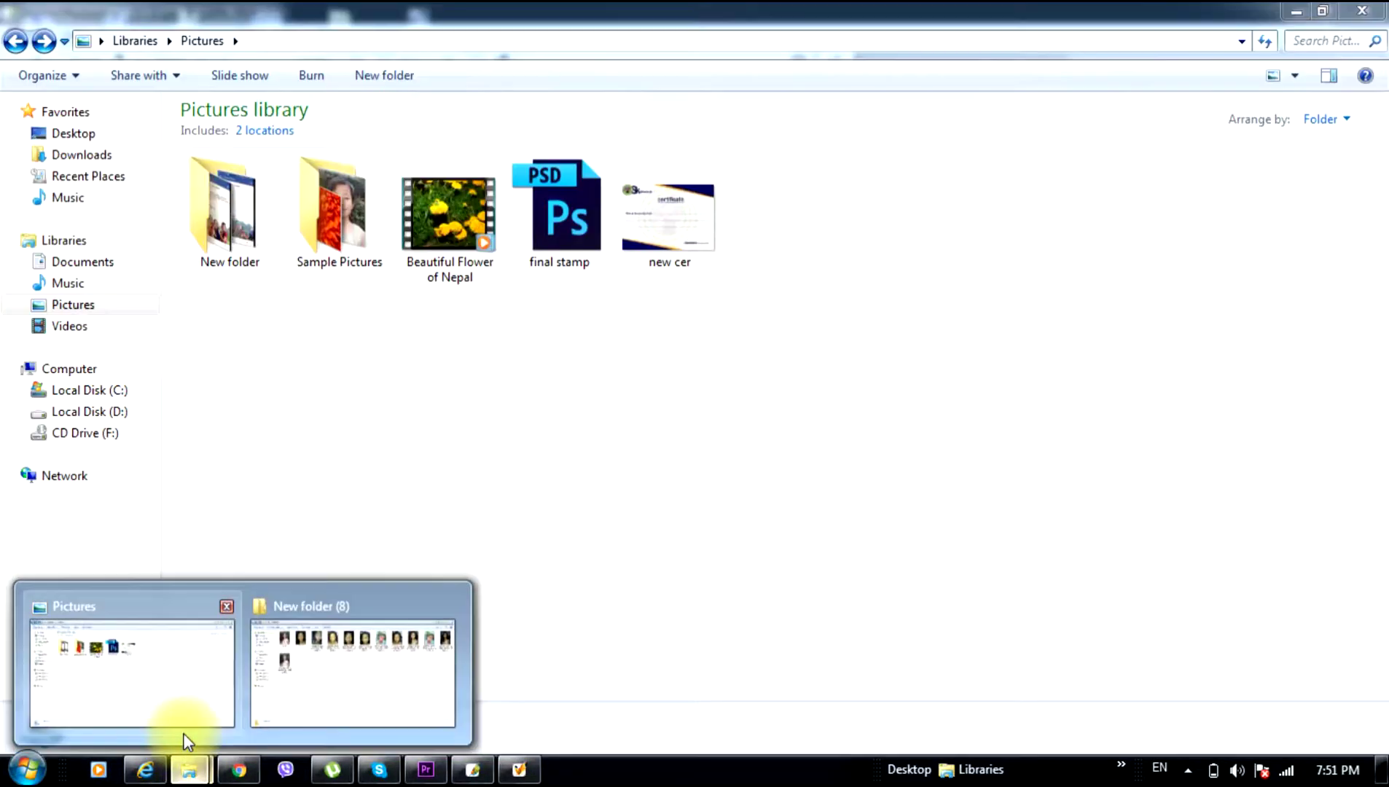
Step: Open Sample Pictures in the Pictures library and launch the blinking-eyes GIF
left_click(175, 698)
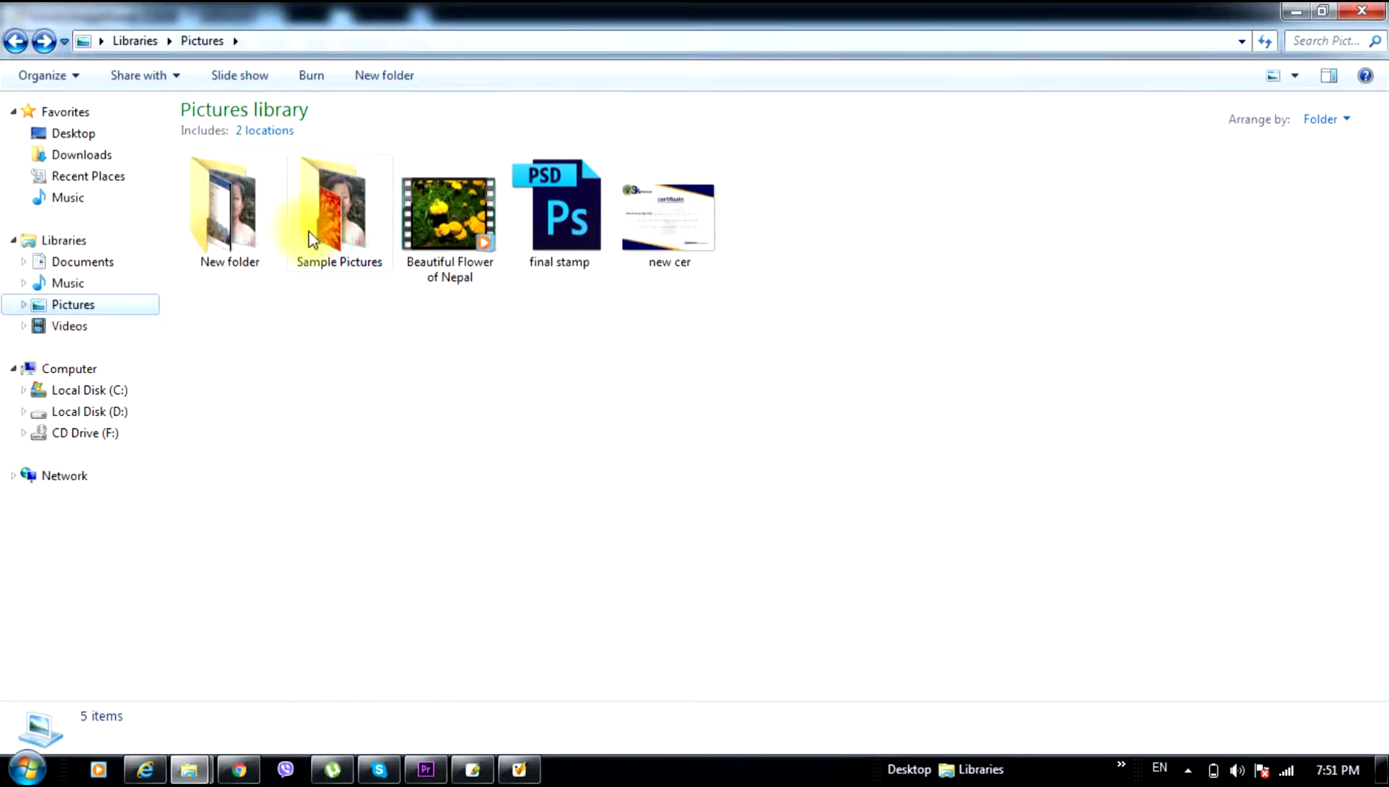
left_click(336, 230)
double_click(335, 229)
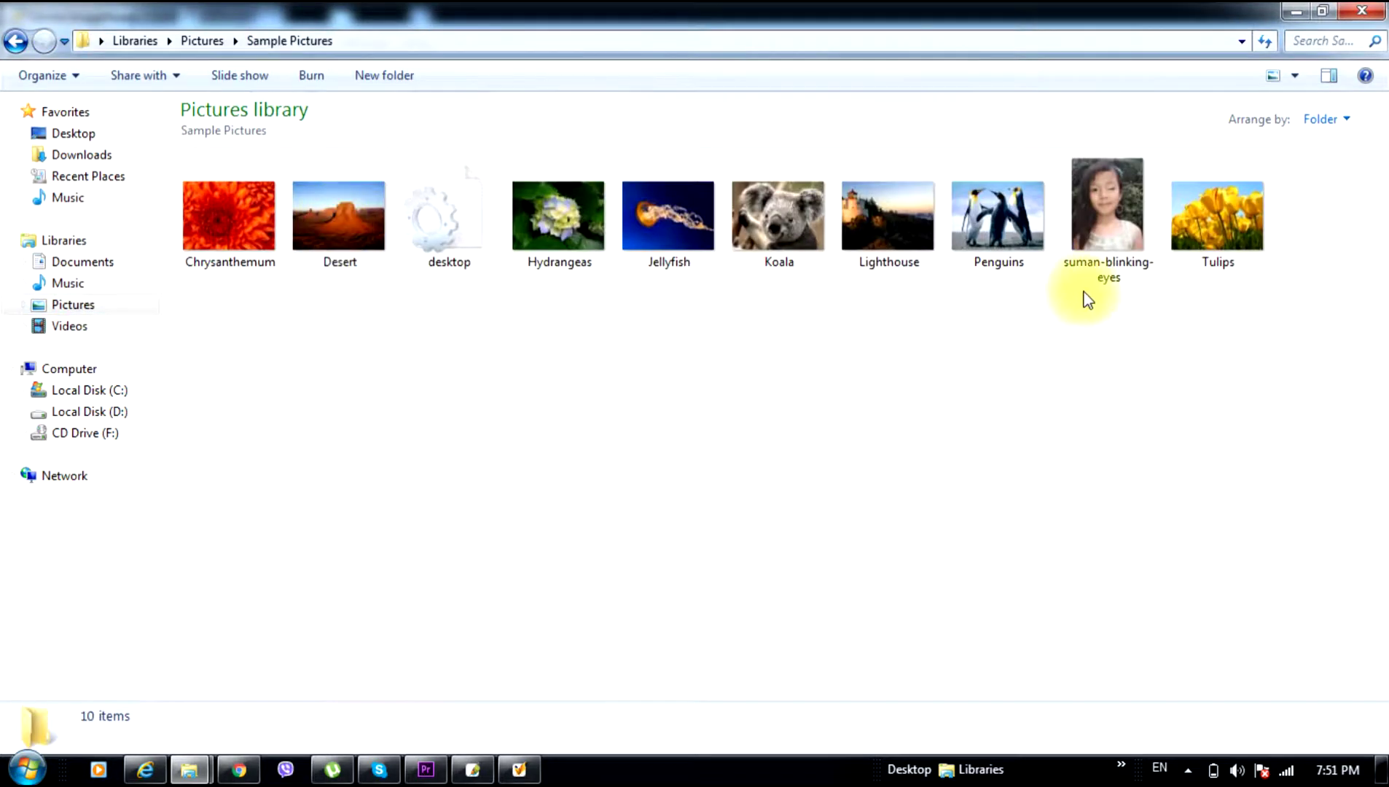
double_click(1118, 223)
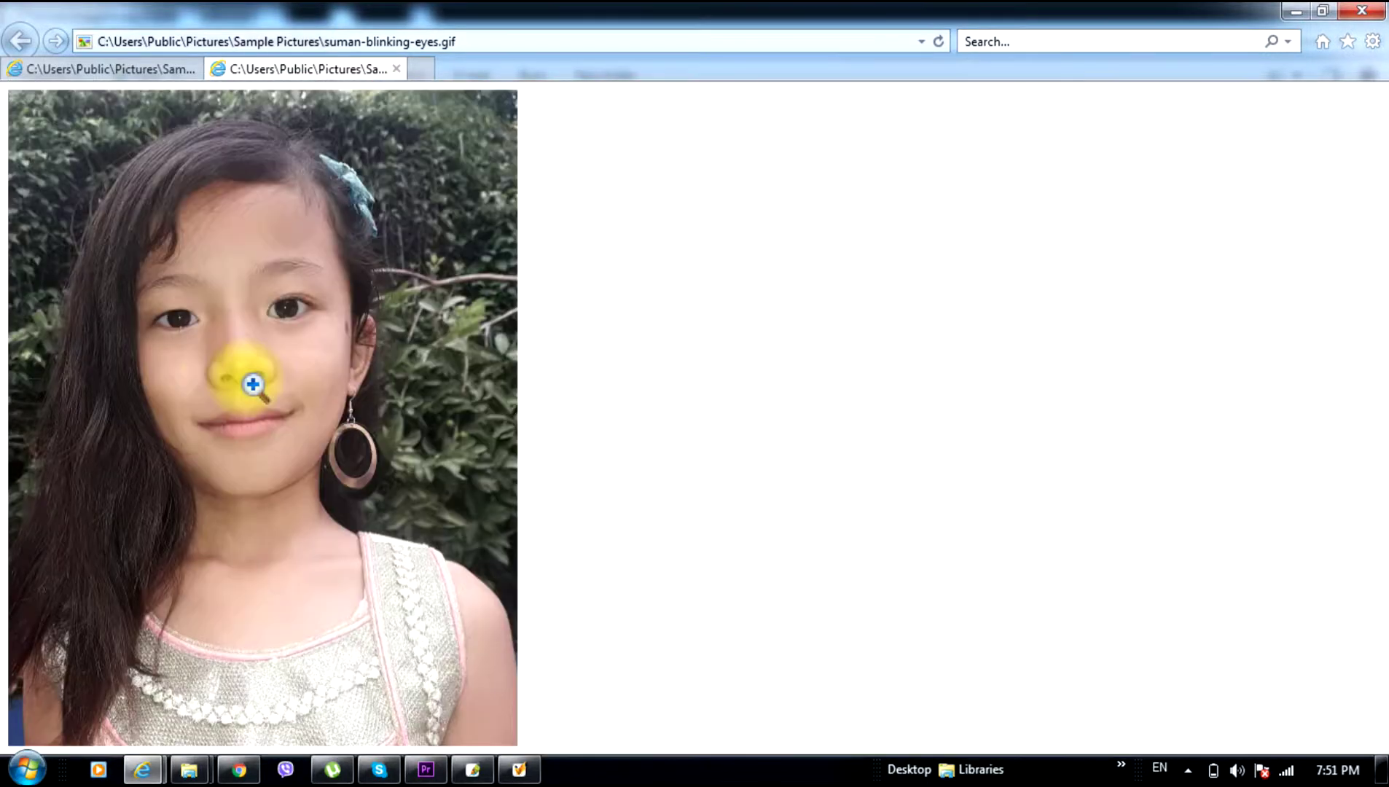
Step: View suman-blinking-eyes.gif at full size and reveal the hidden tray icons
left_click(253, 384)
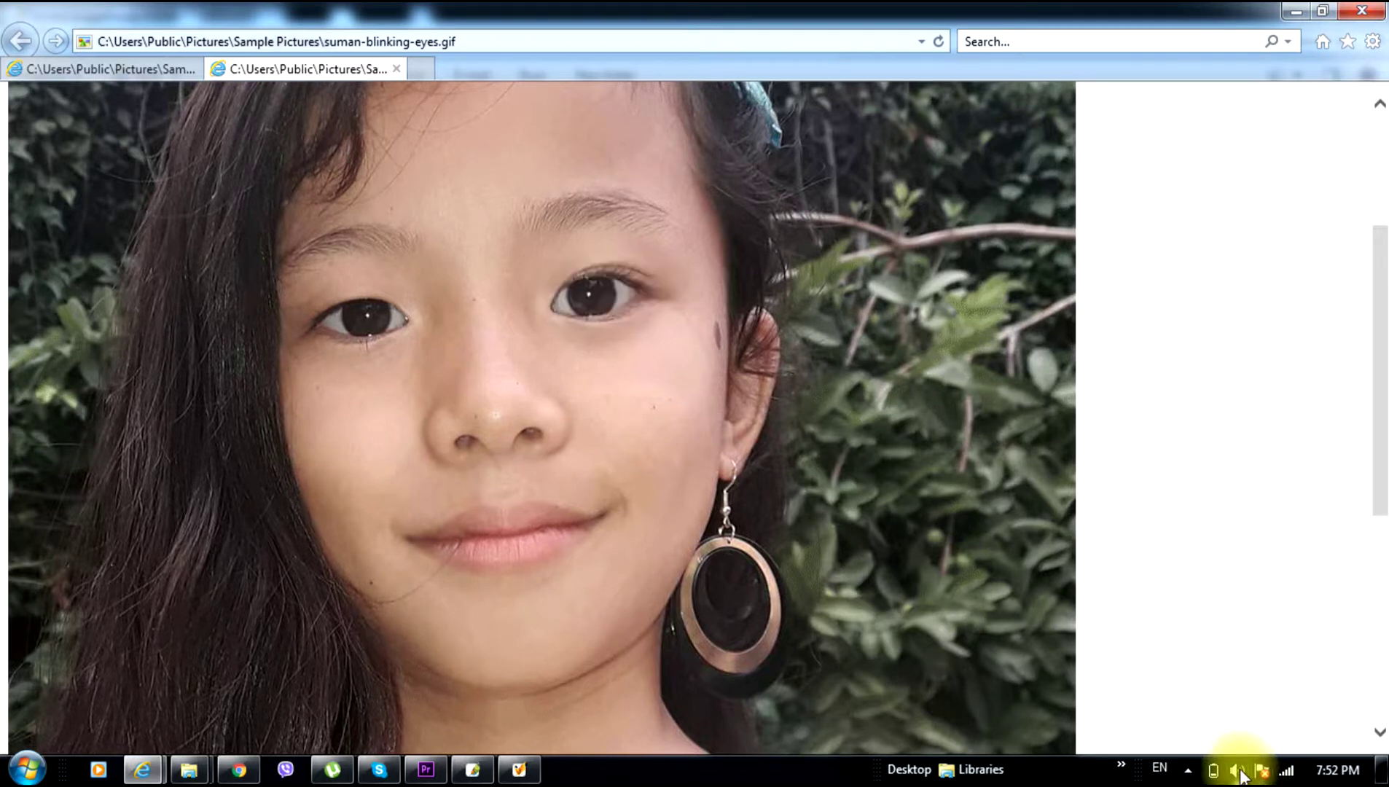
left_click(1188, 770)
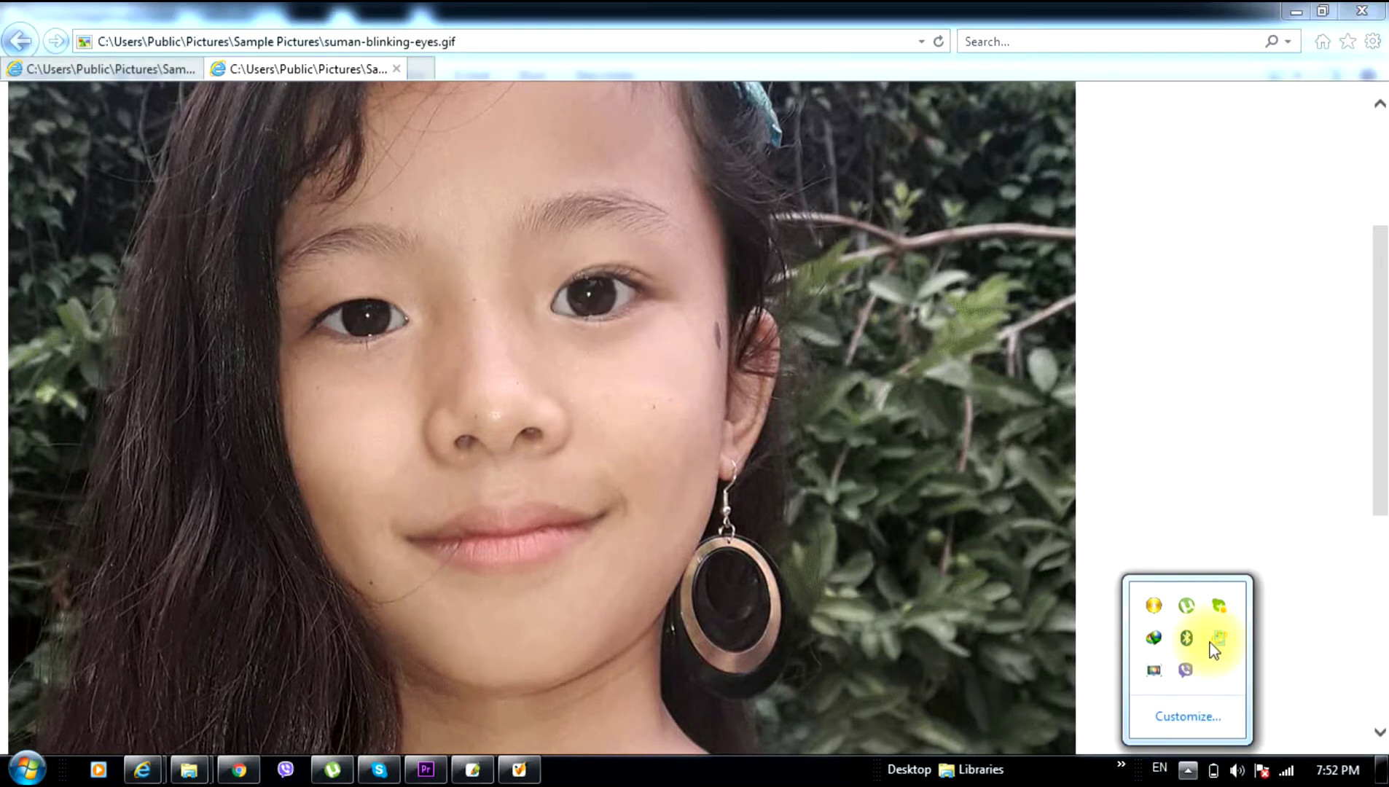